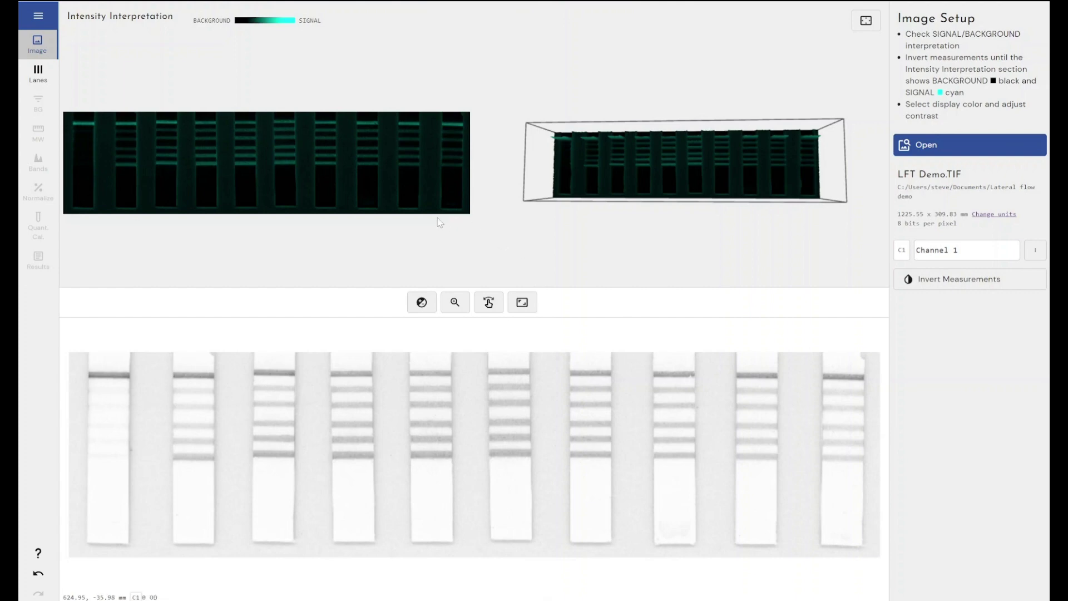
Orbit the 3D intensity surface, in the panel and full-window, to inspect the strip peaks
left_click_drag(564, 175, 570, 124)
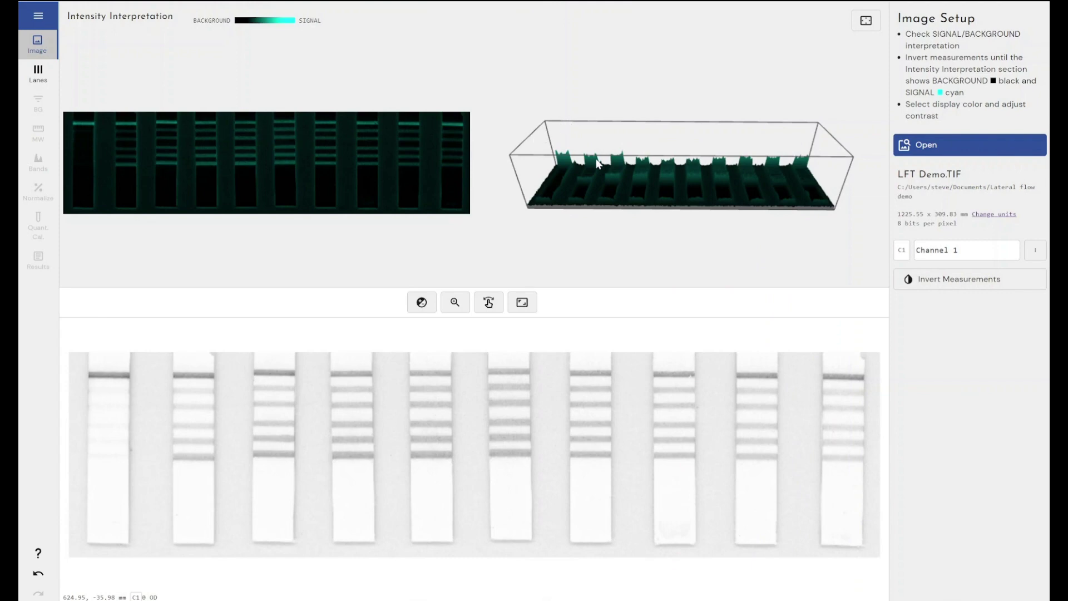
left_click(859, 27)
left_click_drag(594, 332, 597, 369)
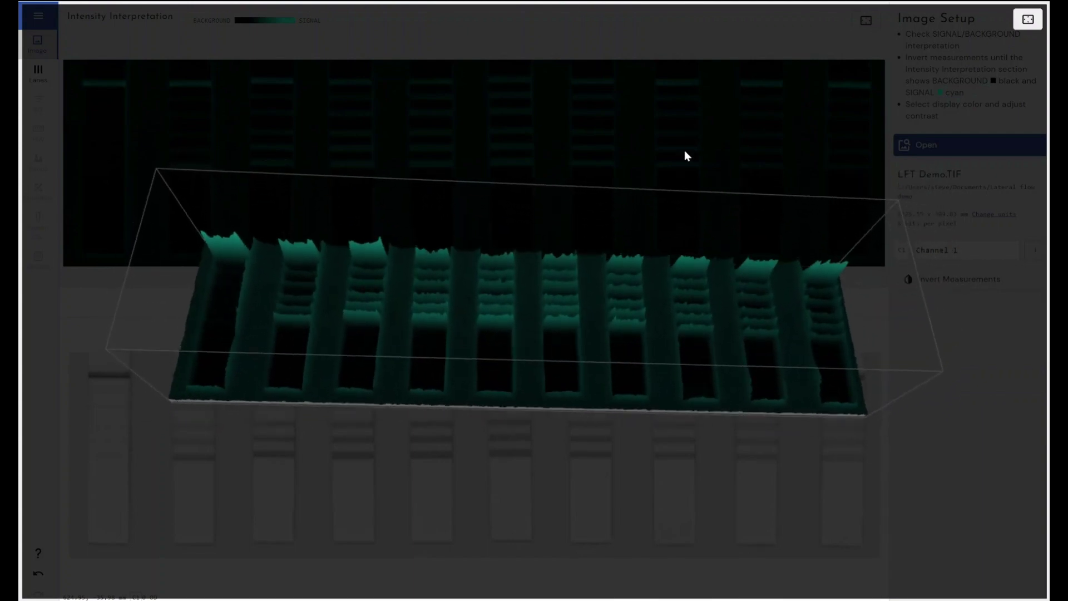
left_click_drag(685, 153, 788, 166)
left_click(1029, 19)
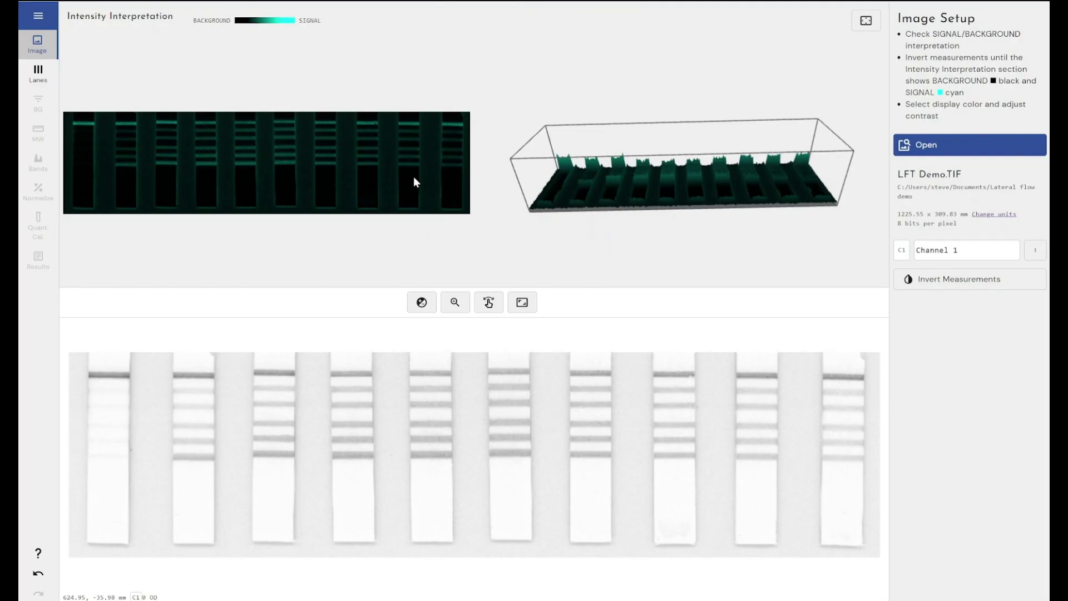
left_click(32, 77)
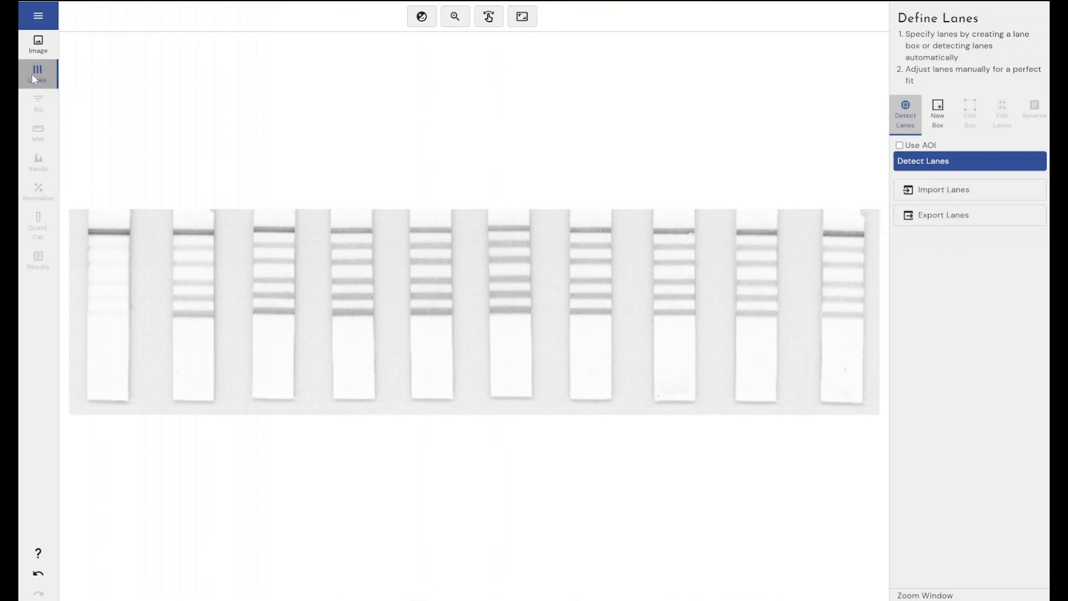
Auto-detect lanes, discard the resulting lane box, and enable Use AOI
left_click(913, 165)
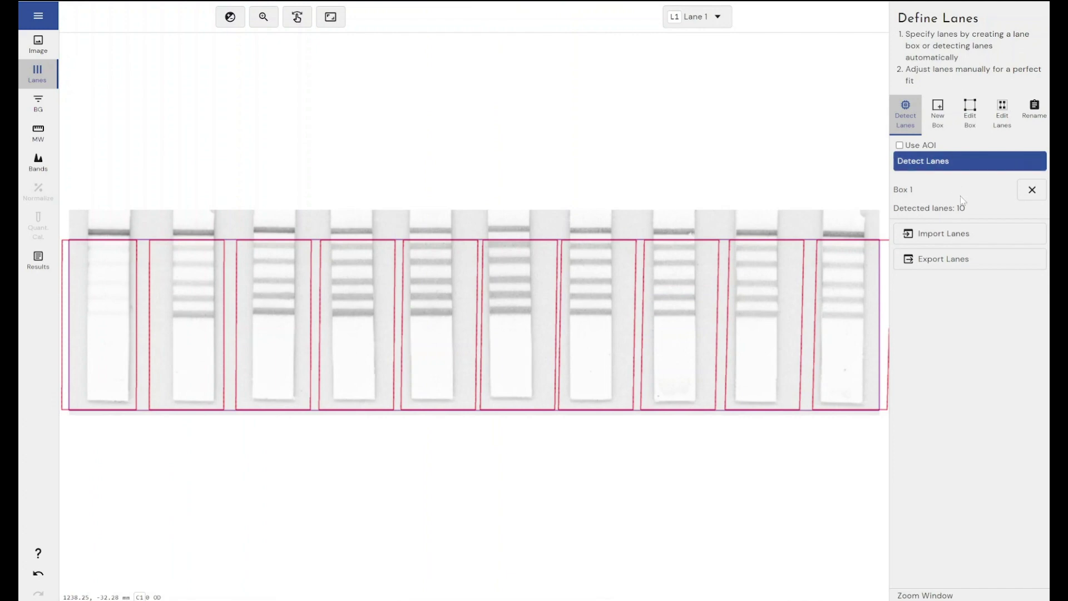
left_click(1031, 190)
left_click(900, 145)
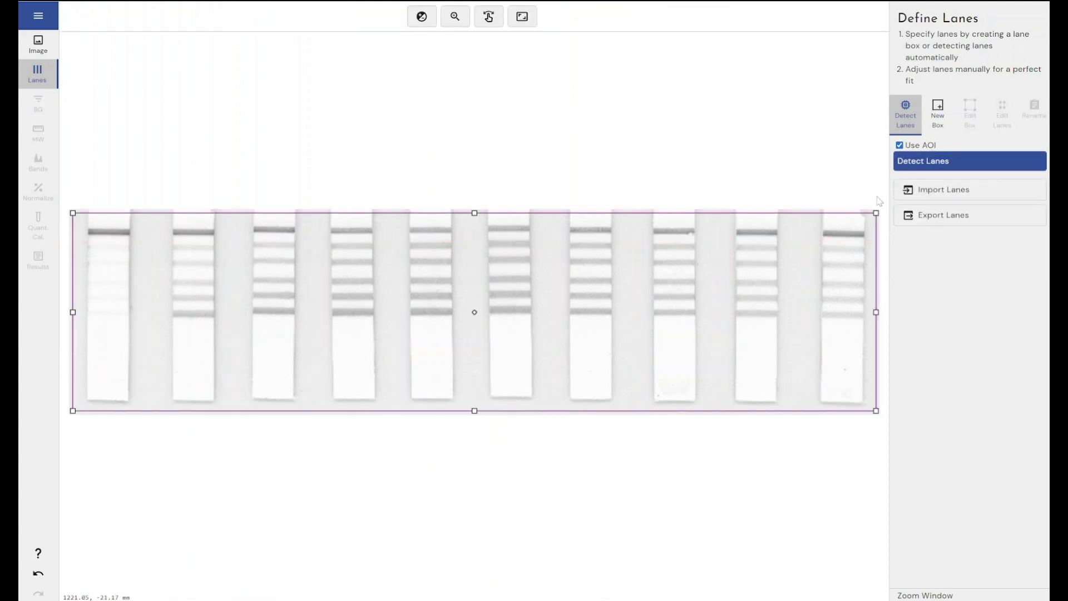
Fit the AOI corners around the ten strips, re-detect lanes, and delete the slanted result
left_click_drag(872, 216, 870, 215)
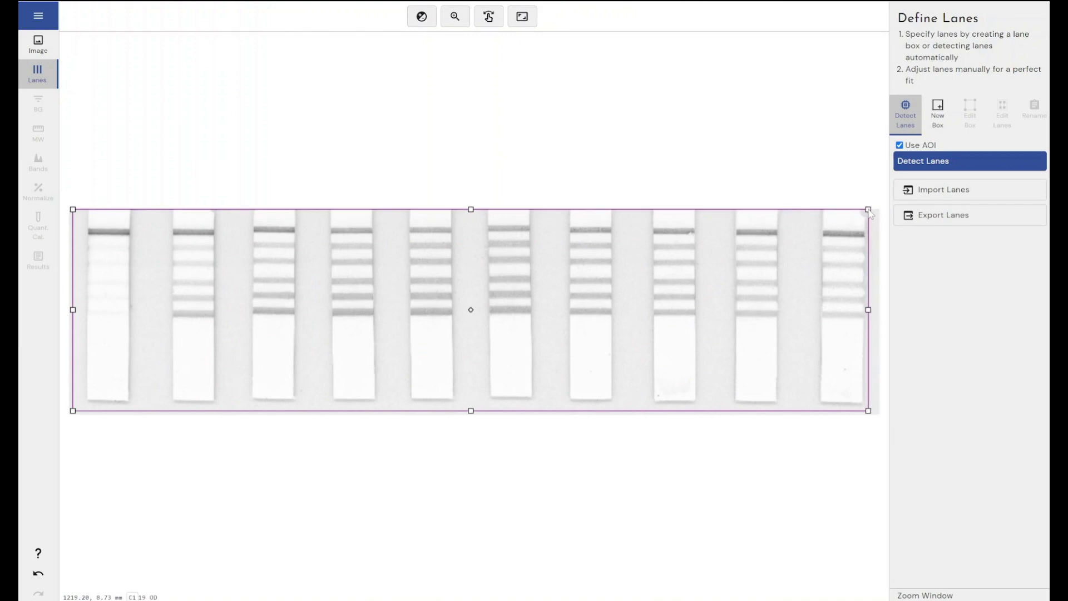
left_click_drag(74, 210, 81, 211)
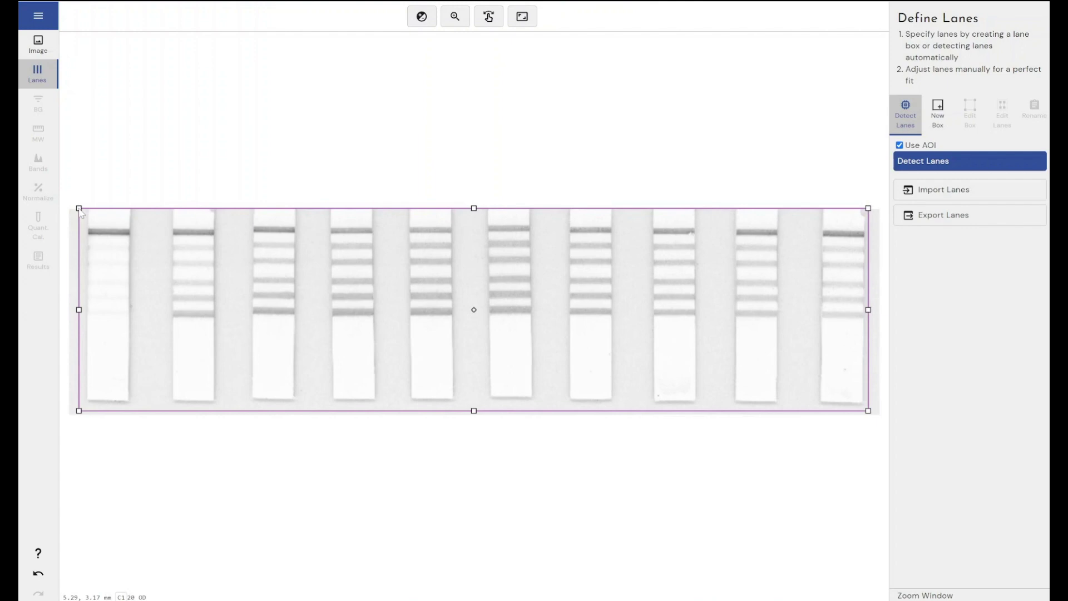
left_click_drag(474, 411, 474, 413)
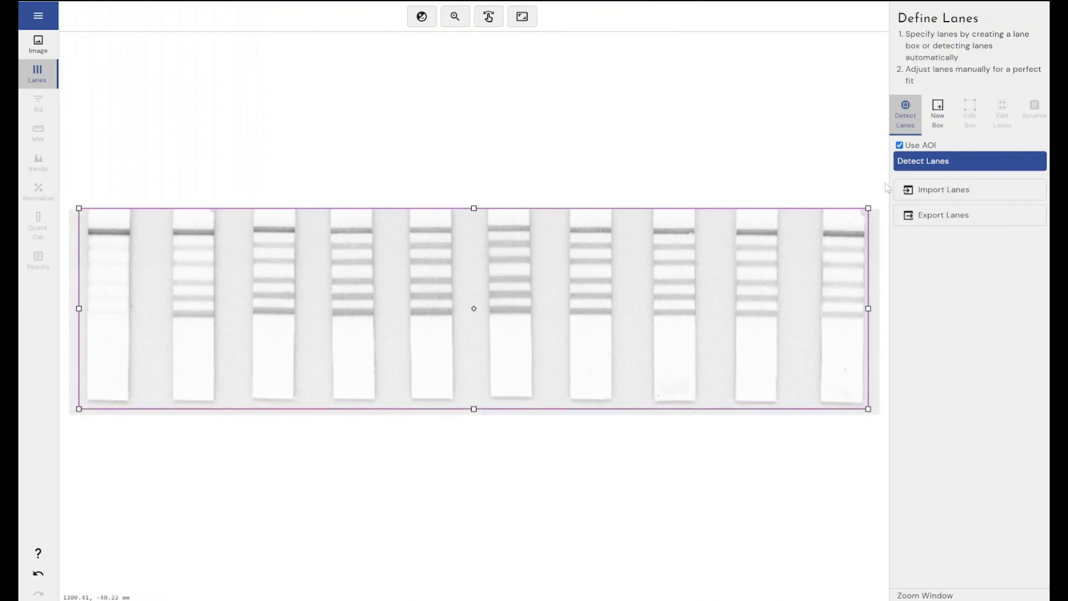
left_click(916, 164)
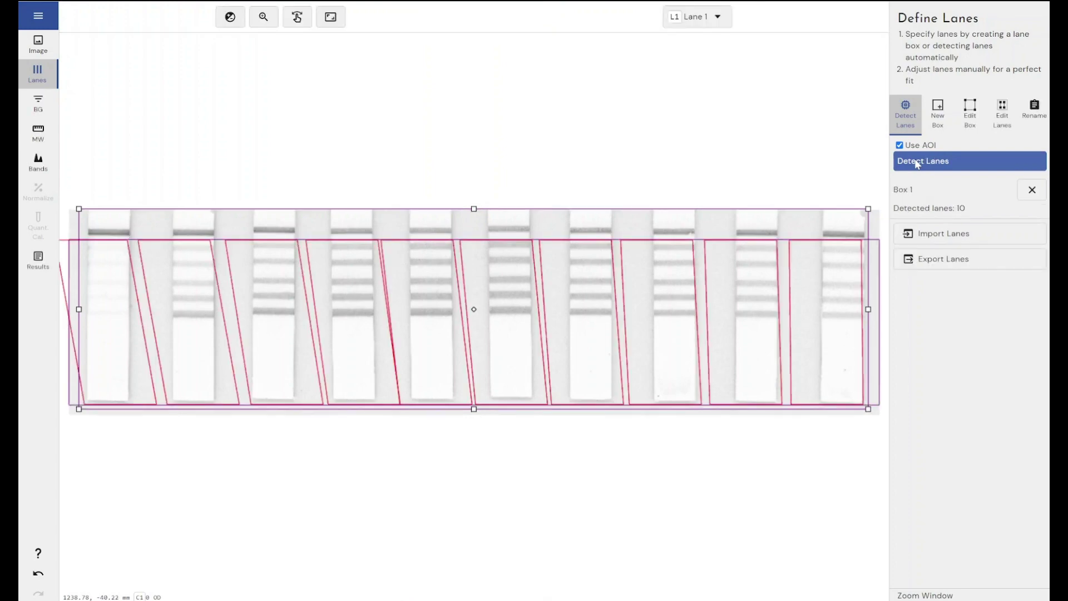
left_click(1030, 189)
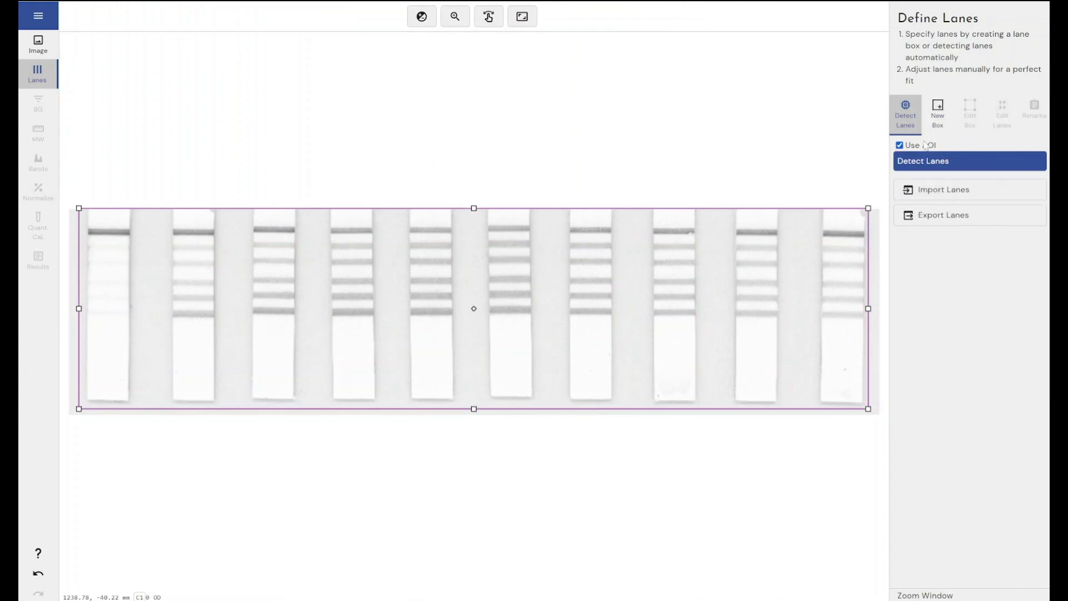
Draw a new 10-lane box across the strips and adjust all four corners to fit them
left_click(937, 115)
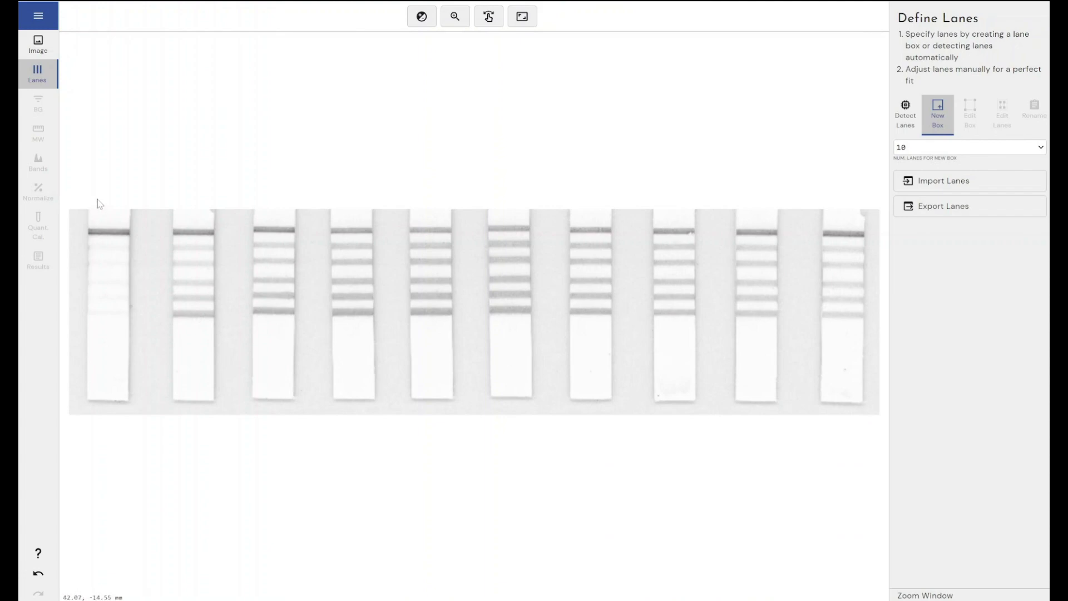
mouse_move(78, 201)
left_mouse_down()
mouse_move(329, 321)
mouse_move(772, 445)
mouse_move(882, 418)
left_mouse_up()
left_click(972, 116)
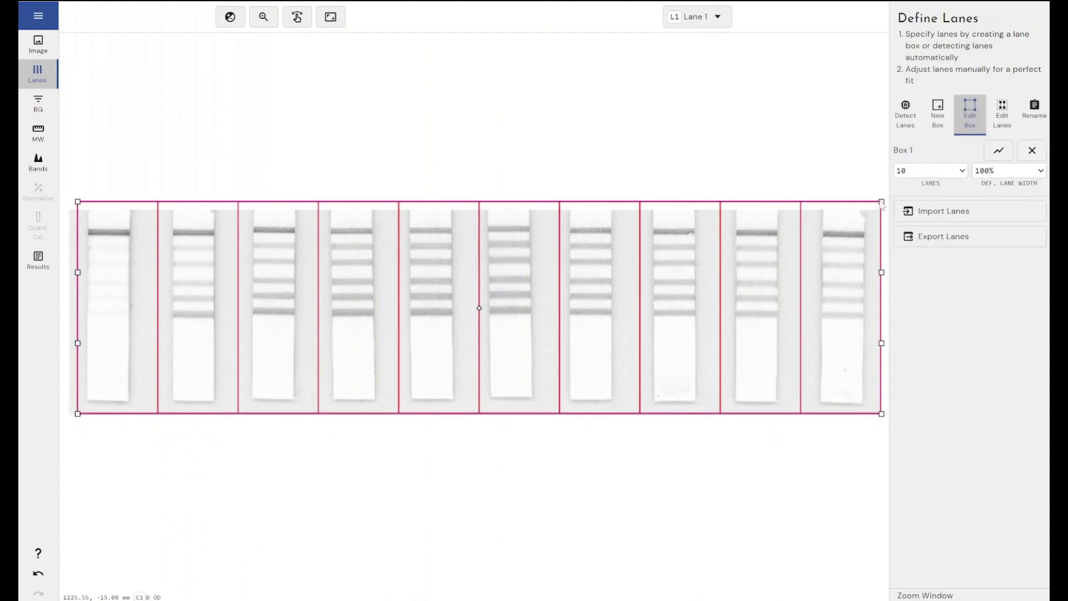
left_click_drag(881, 202, 882, 210)
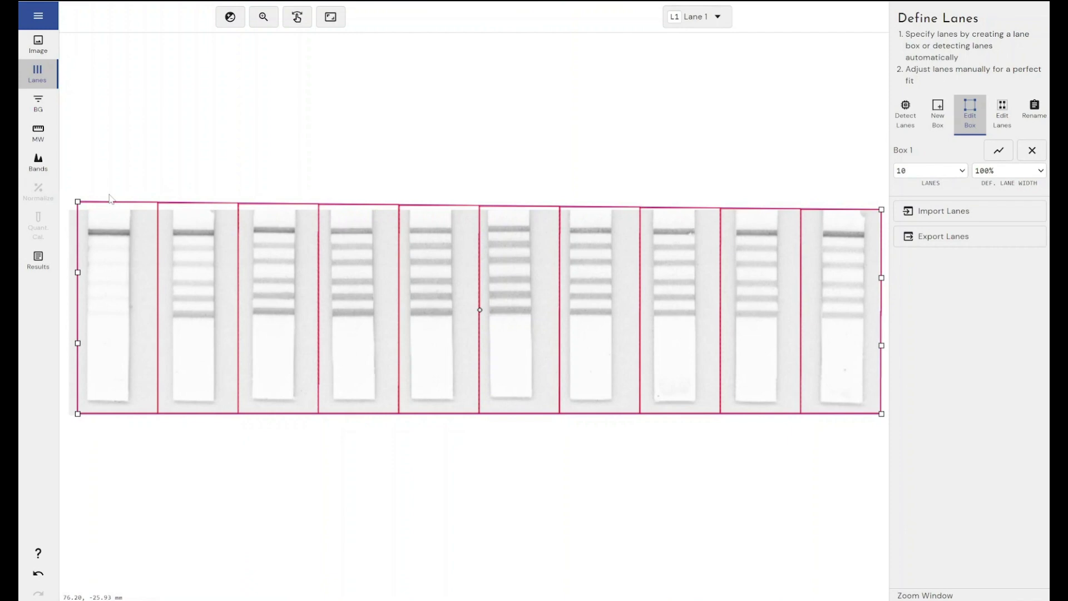
left_click_drag(77, 201, 80, 209)
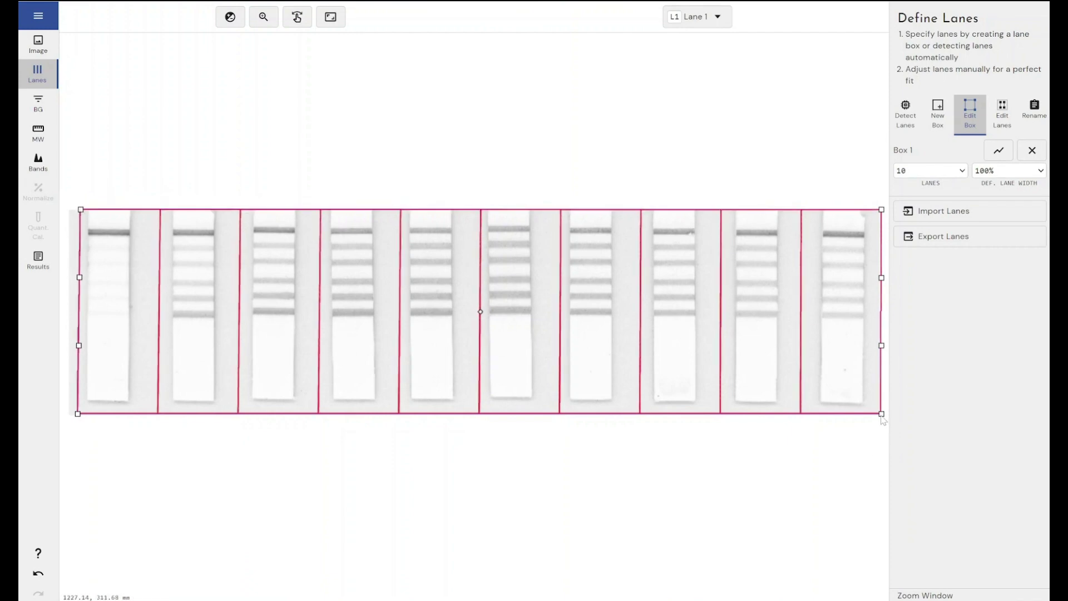
left_click_drag(881, 414, 873, 409)
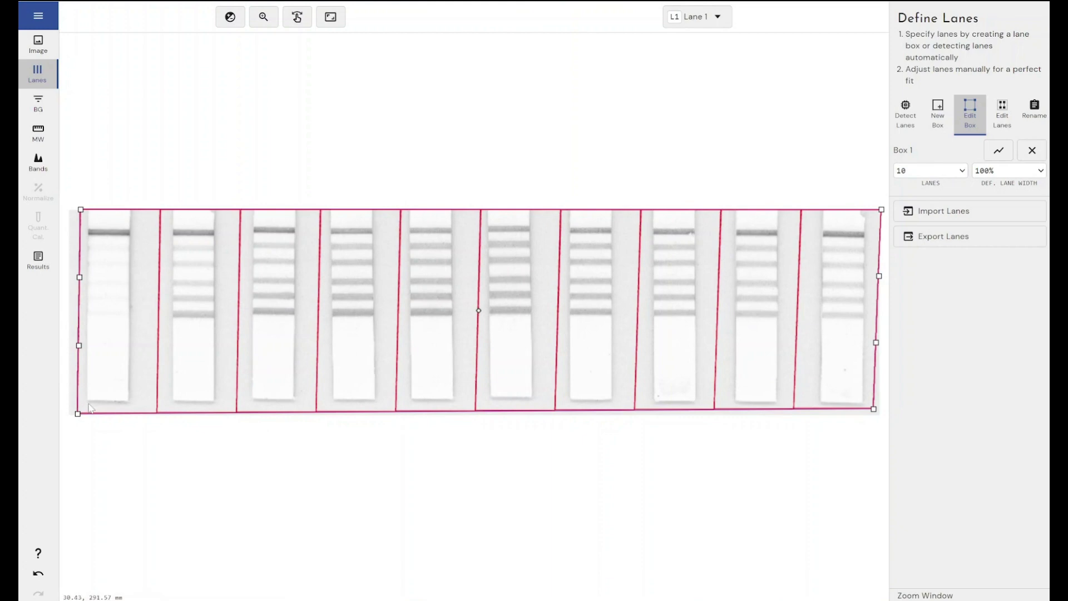
left_click_drag(77, 413, 73, 408)
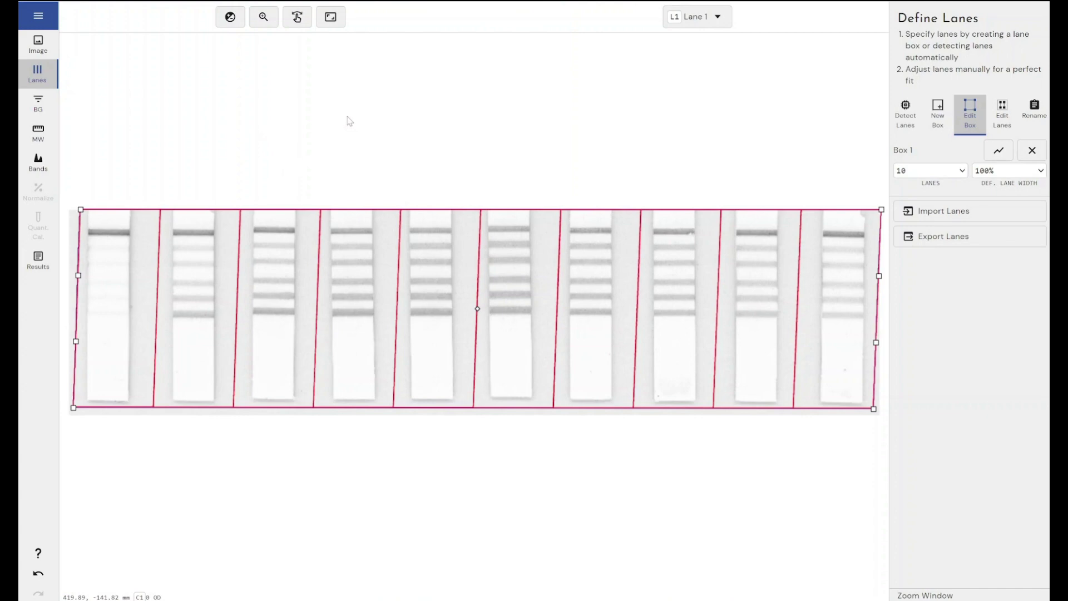
Apply Rolling Ball background subtraction with radius 20 to the lanes
left_click(38, 105)
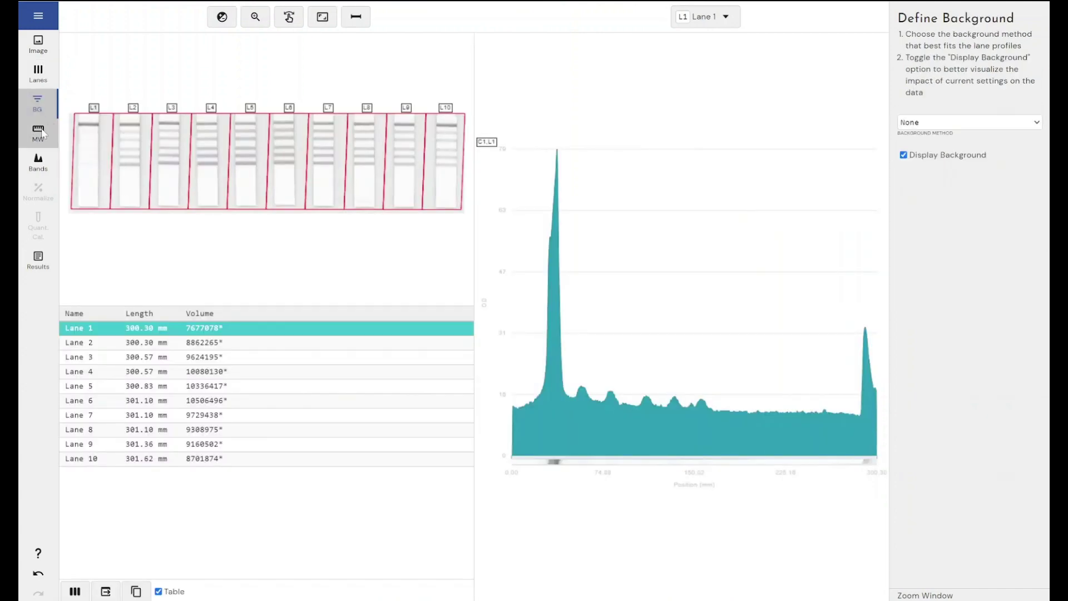
left_click(38, 133)
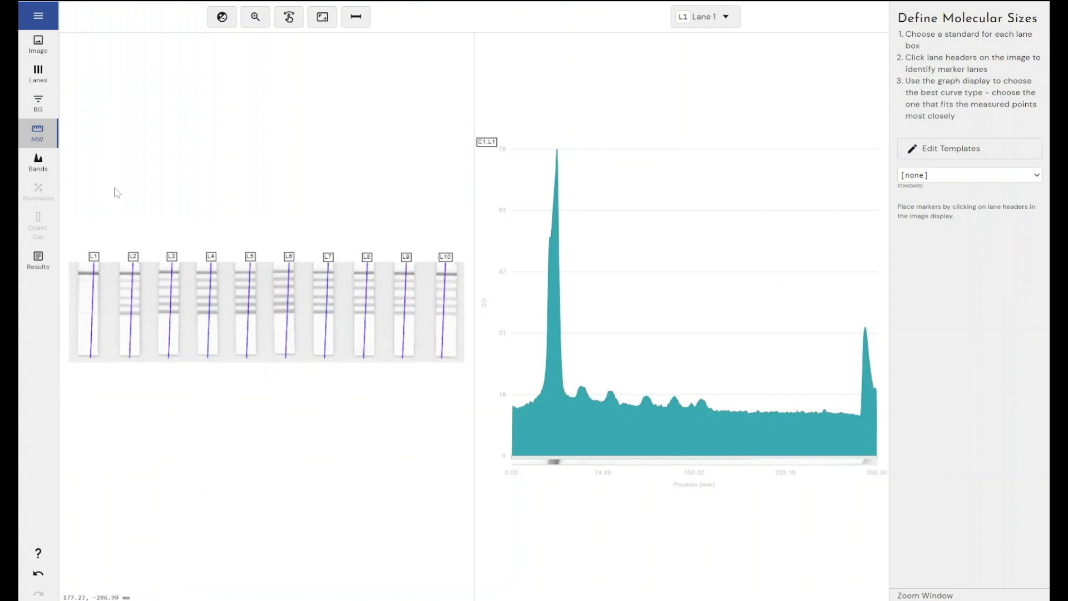
left_click(48, 116)
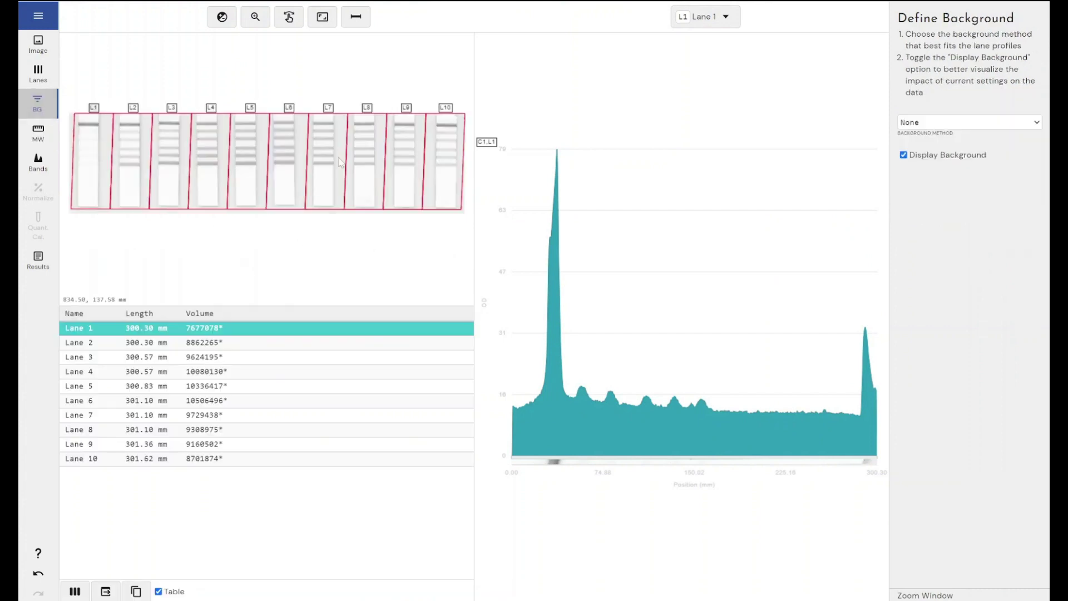
left_click(910, 120)
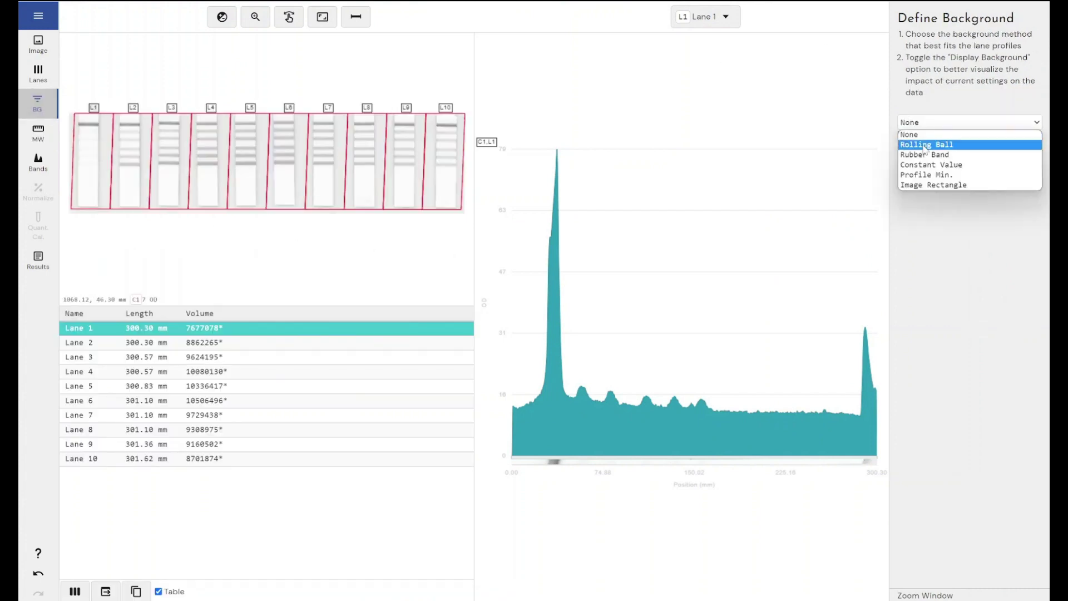
left_click(925, 142)
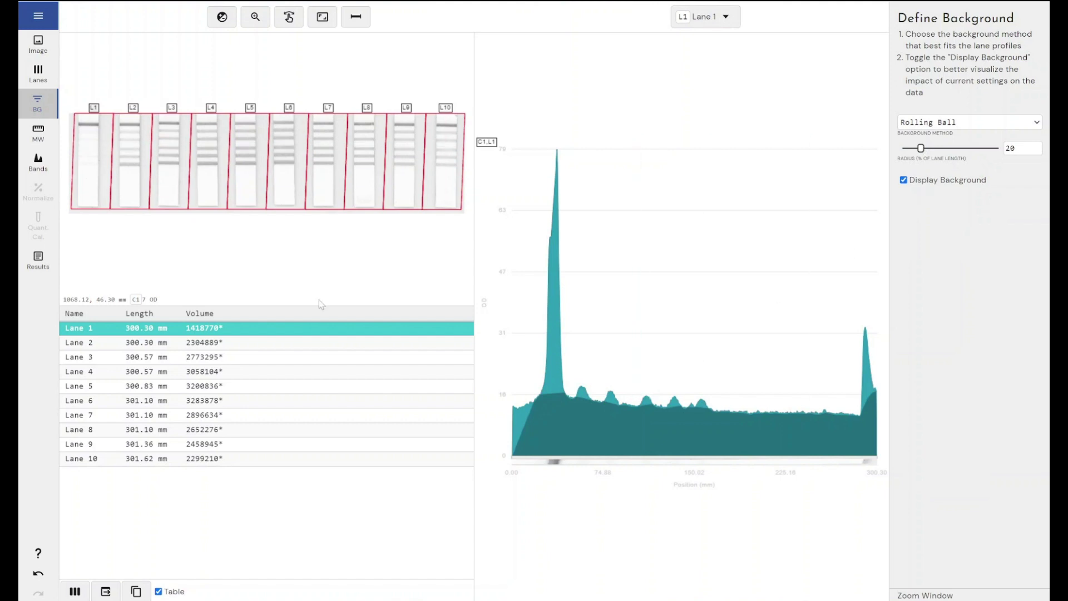
Display the profiles of Lanes 2, 3 and 4 alongside Lane 1
left_click(706, 17)
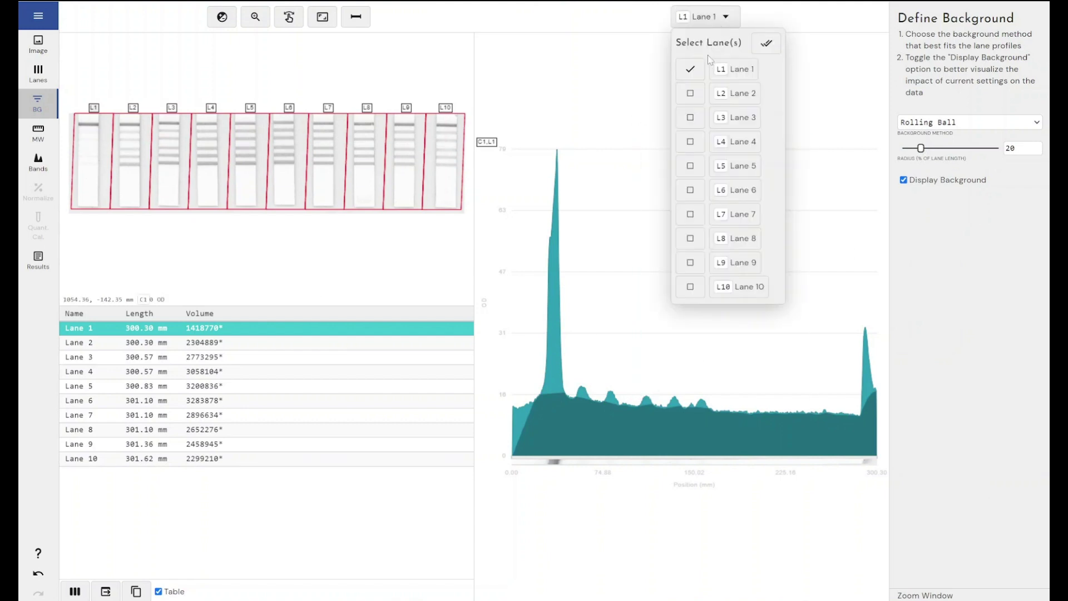
left_click(691, 93)
left_click(690, 118)
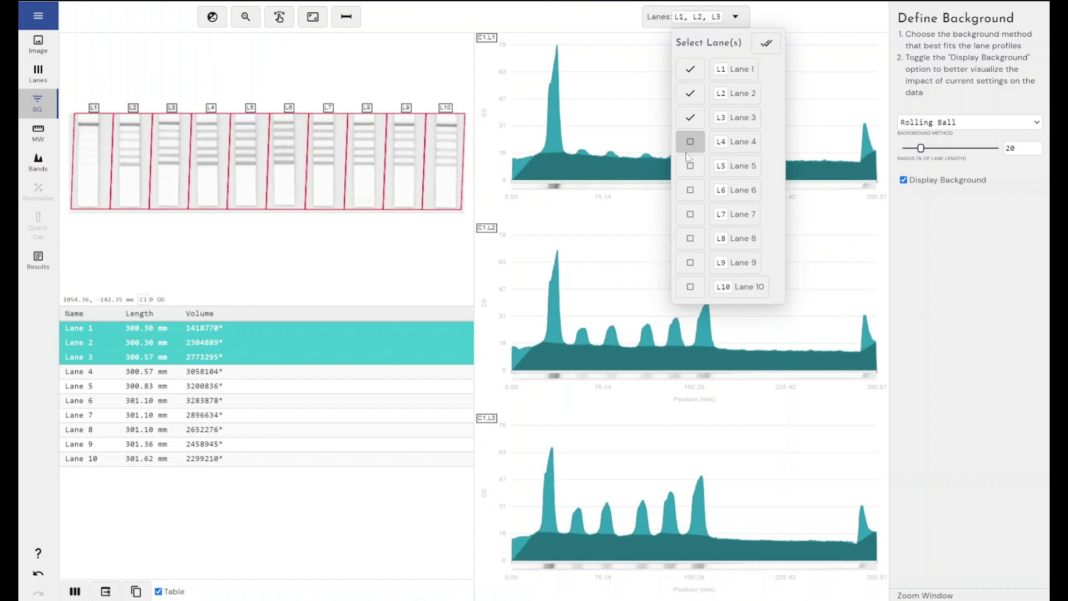
left_click(690, 141)
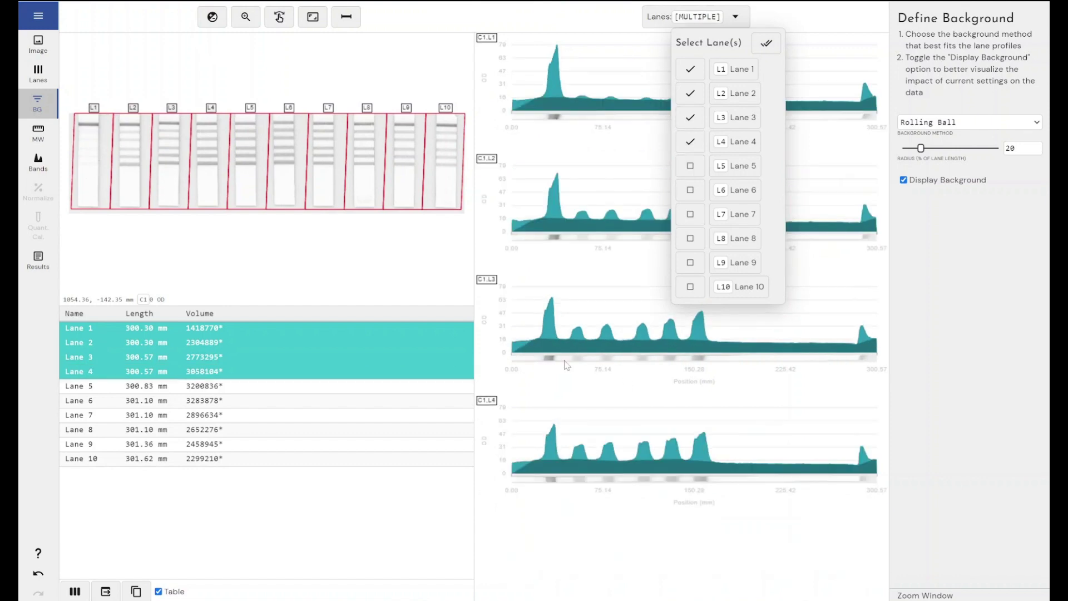
left_click(612, 521)
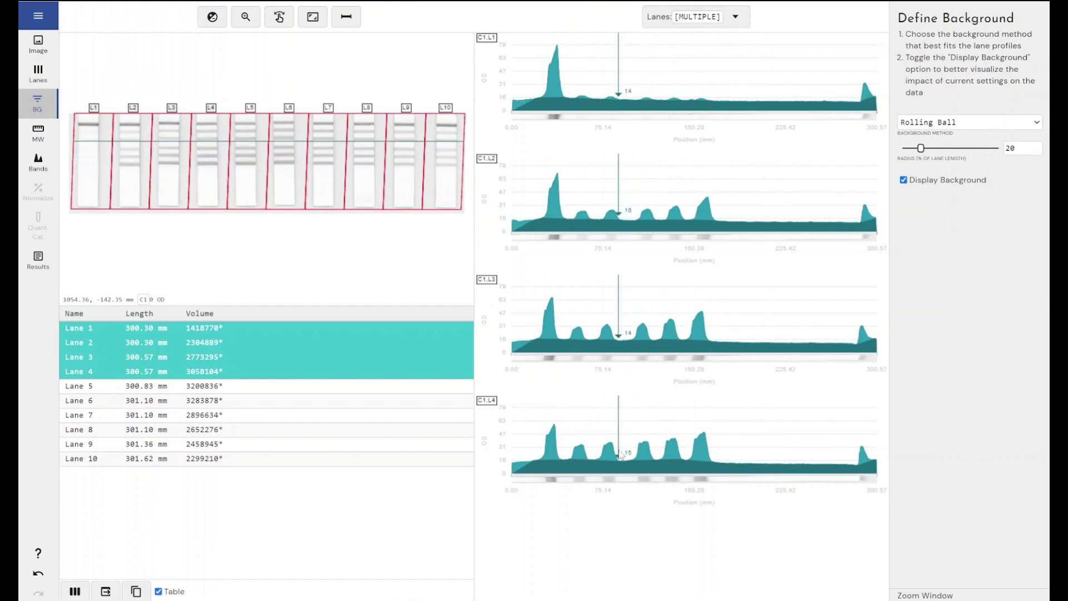
left_click(37, 132)
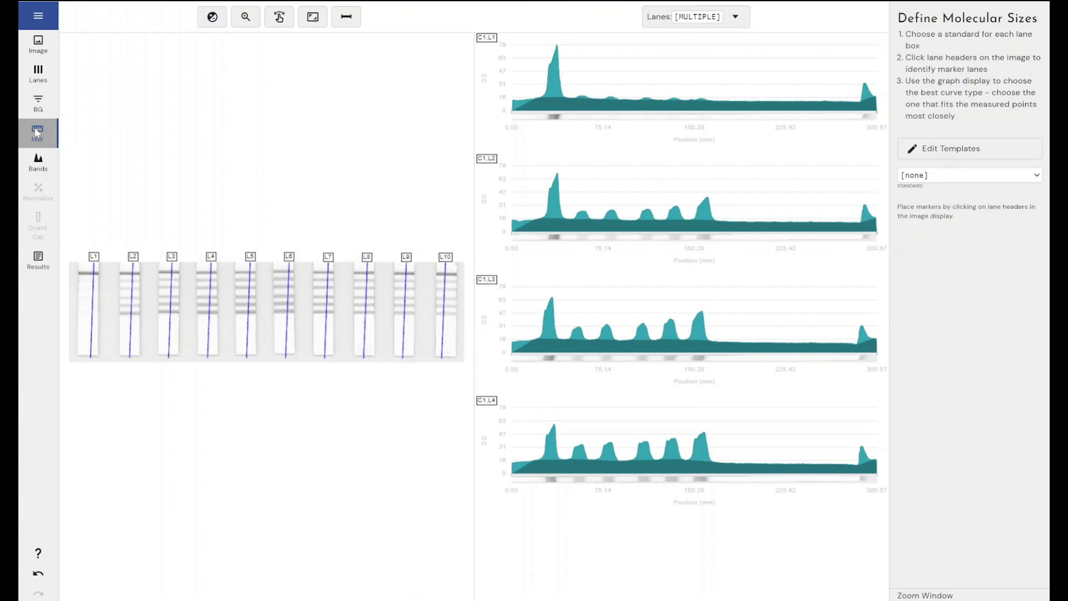
left_click(38, 162)
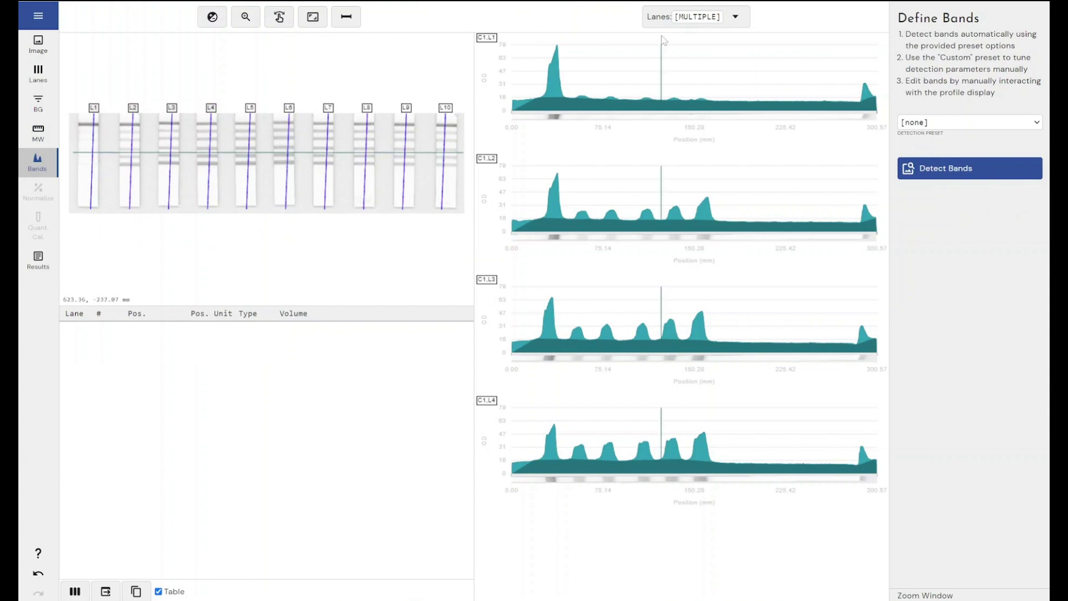
left_click(952, 125)
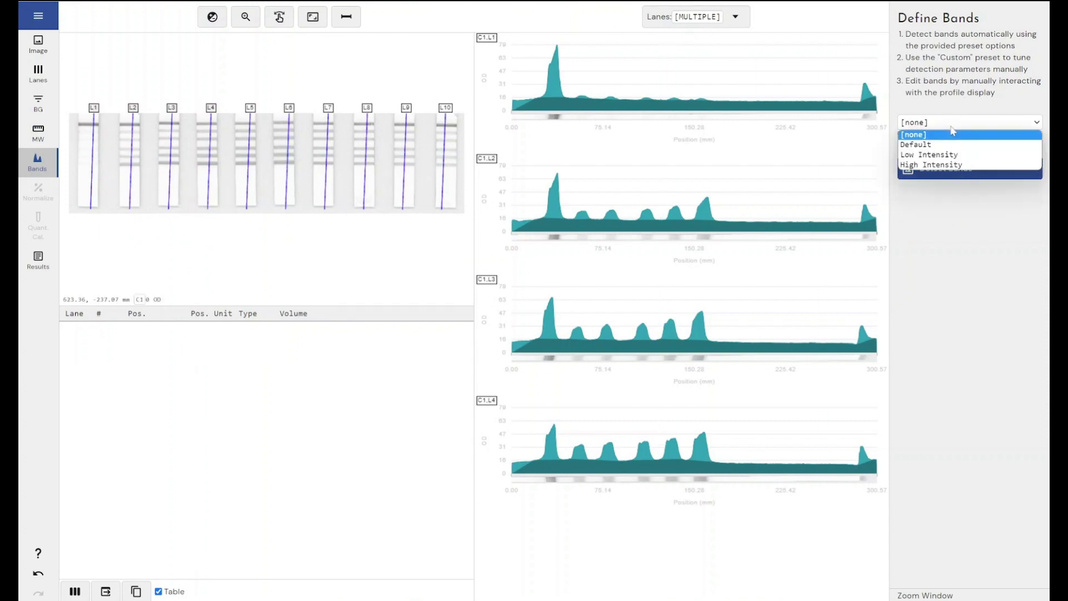
left_click(947, 146)
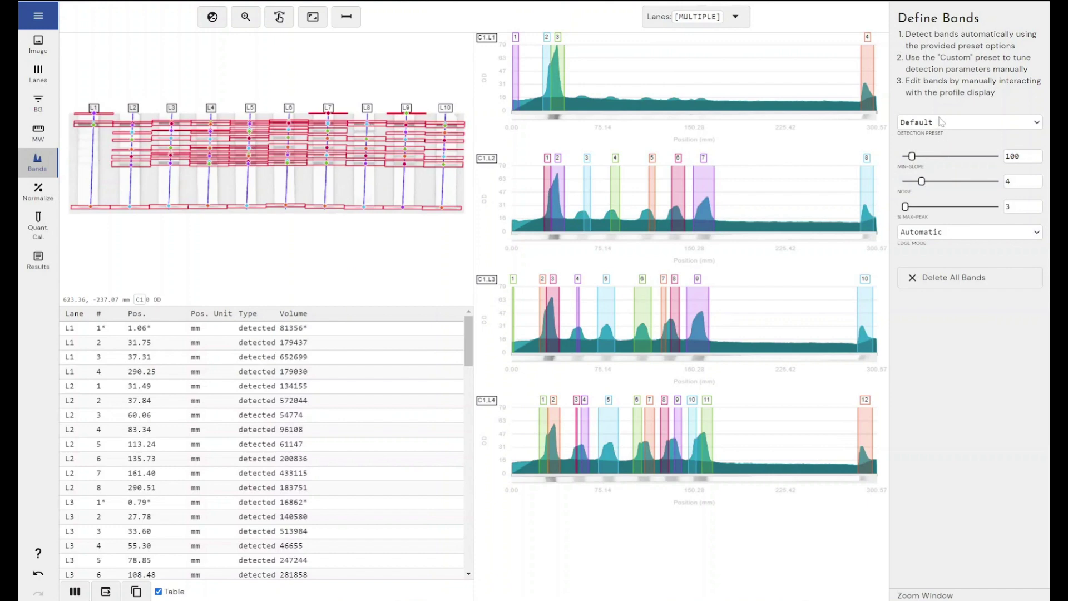
left_click(254, 26)
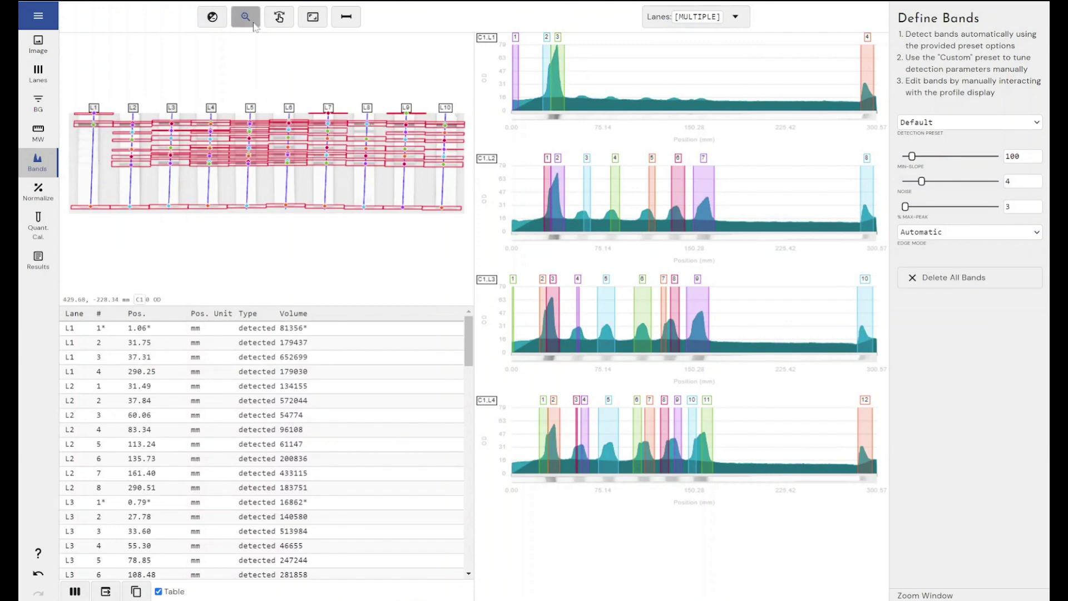
left_click_drag(174, 71, 395, 231)
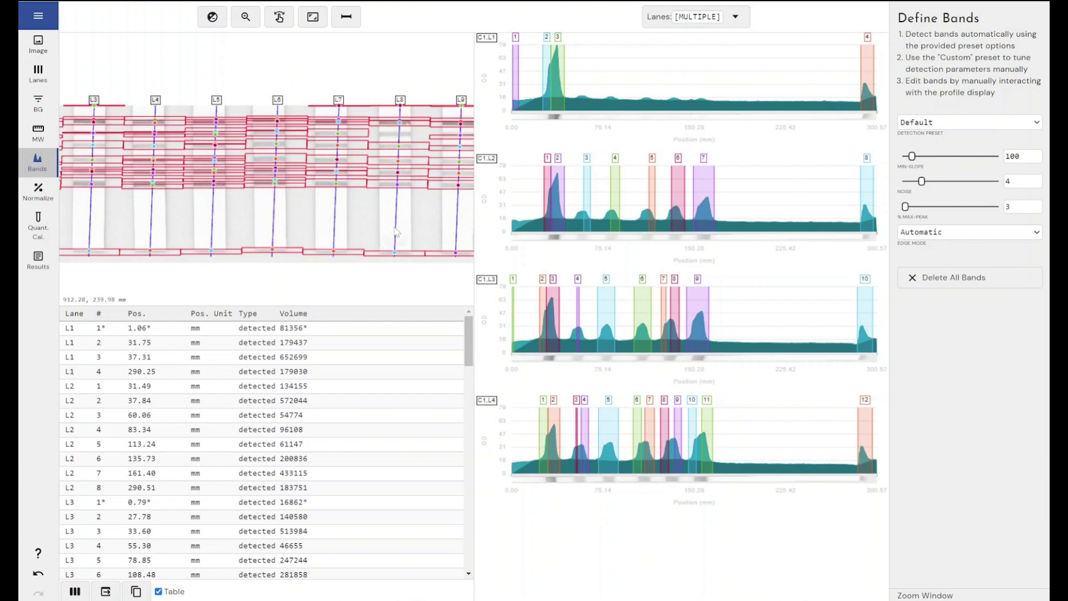
left_click(245, 17)
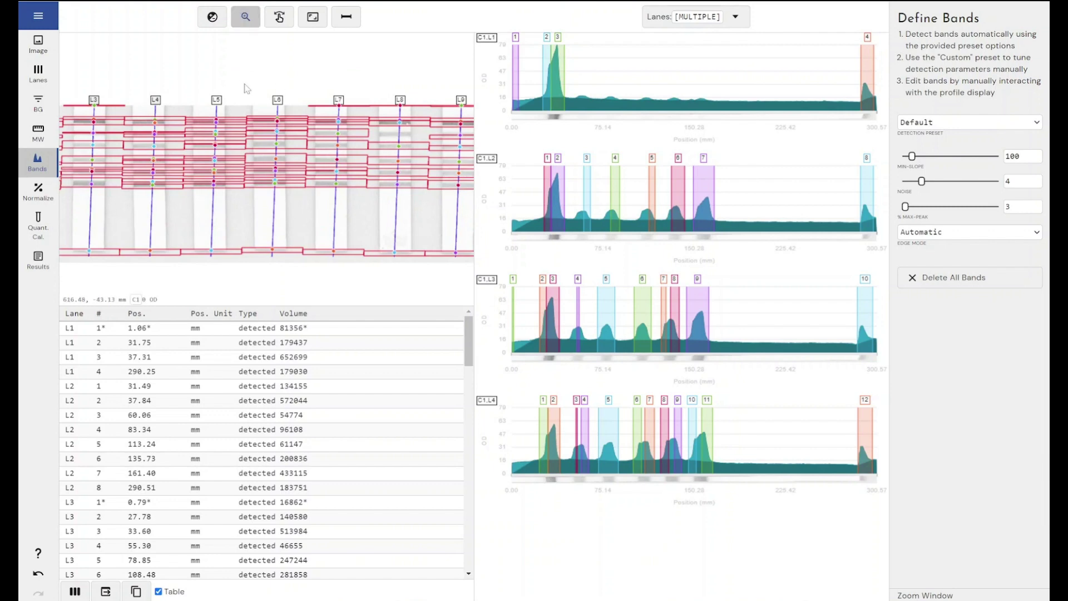
left_click(246, 89)
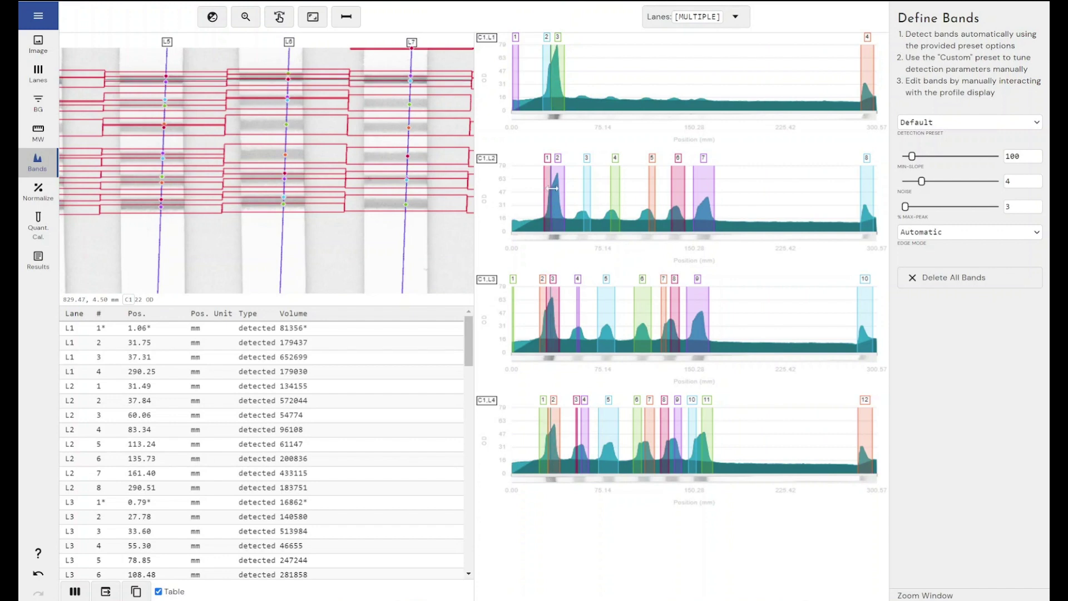
left_click(957, 126)
left_click(945, 148)
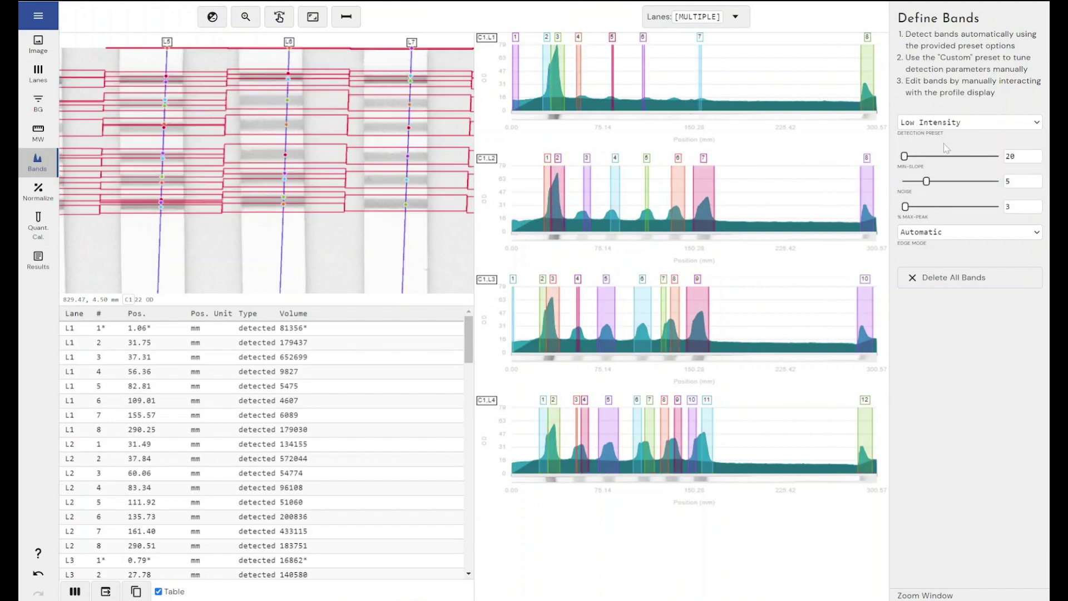
left_click(947, 122)
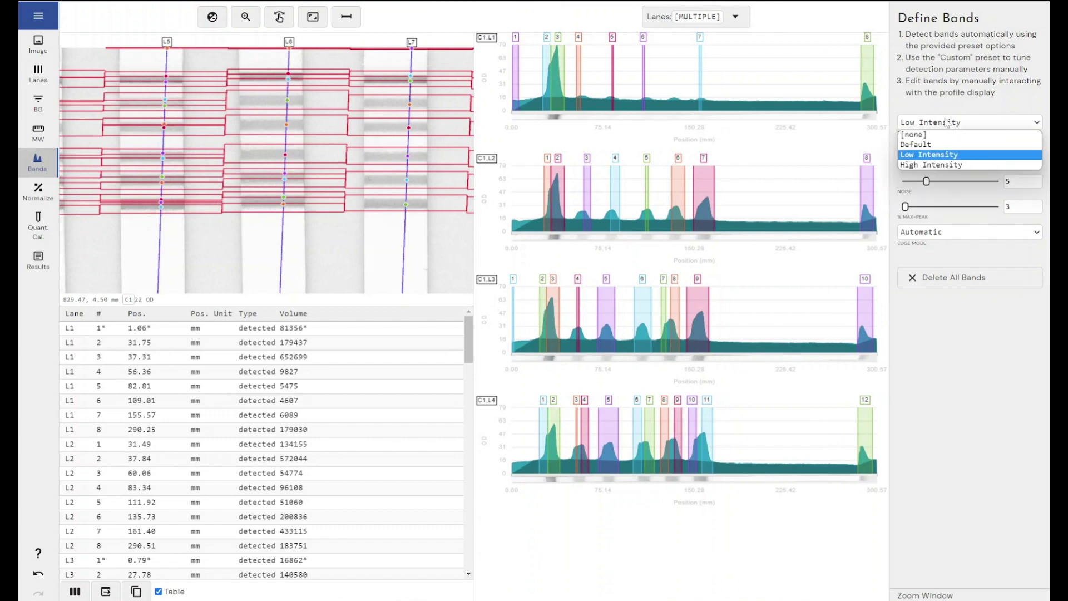
left_click(939, 160)
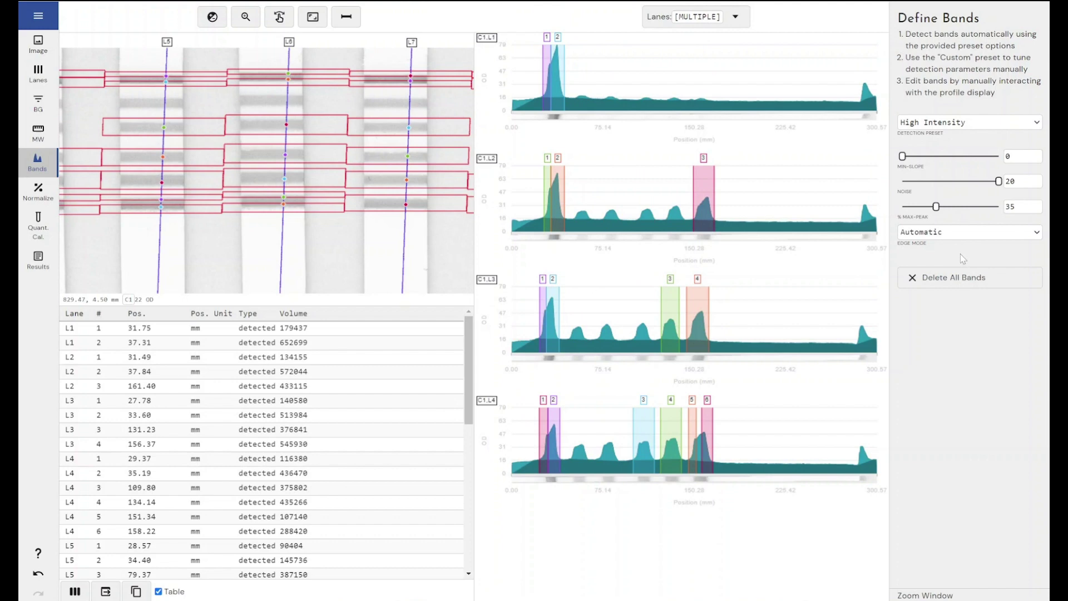
left_click(955, 276)
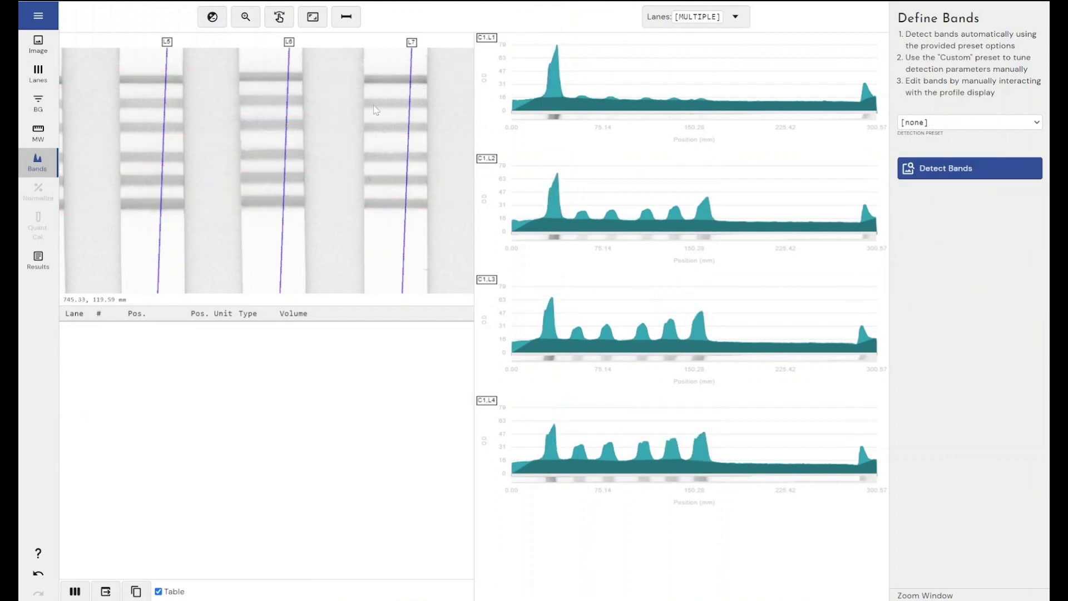
left_click(245, 17)
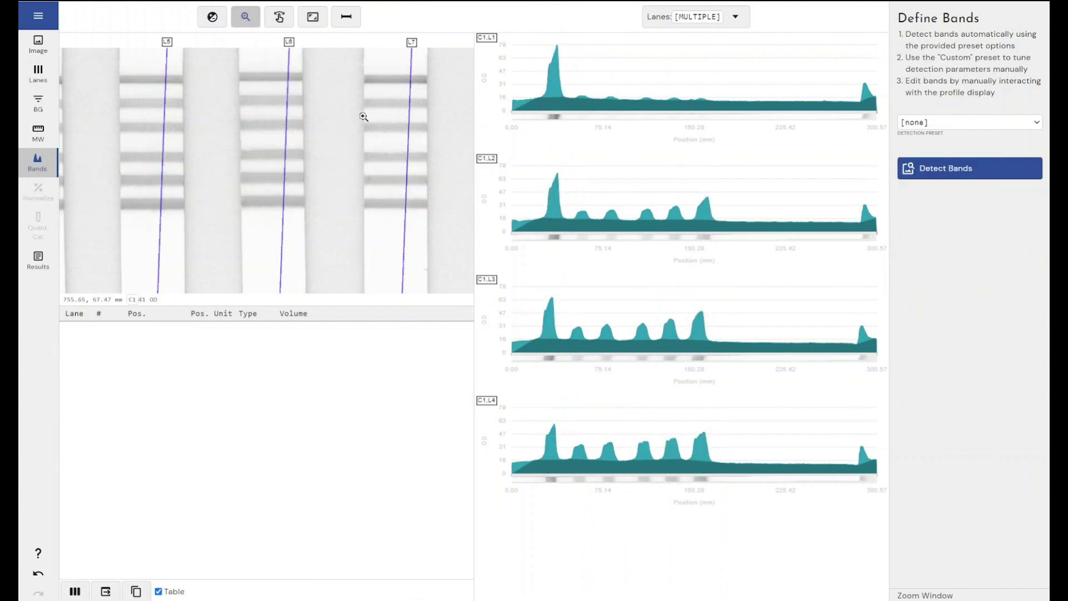
left_click(441, 174)
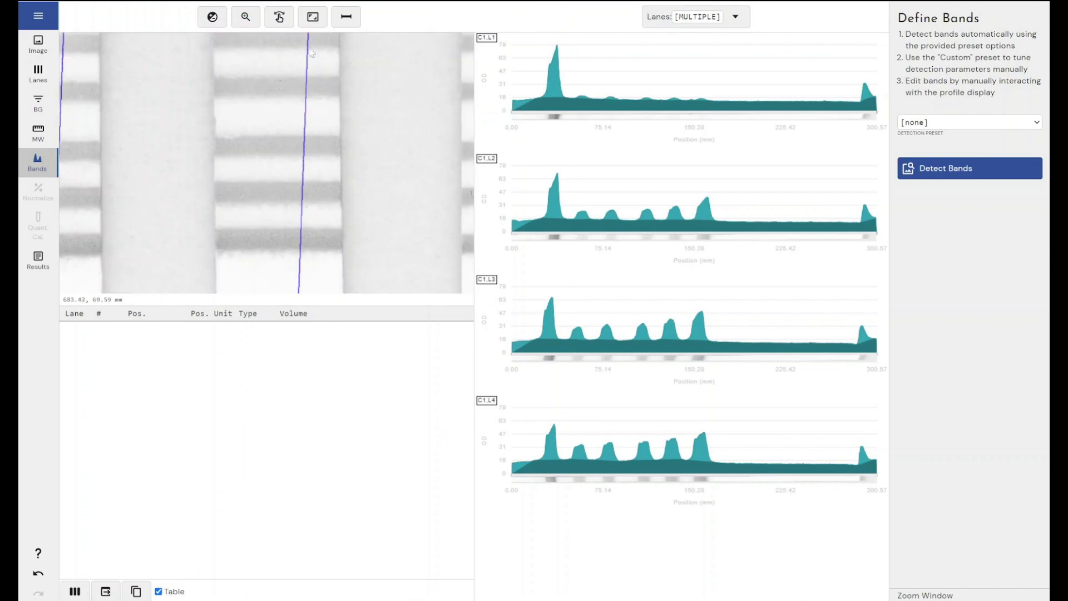
left_click(245, 16)
Fit all ten lanes in the image view and show only Lane 1's profile
left_click(388, 168)
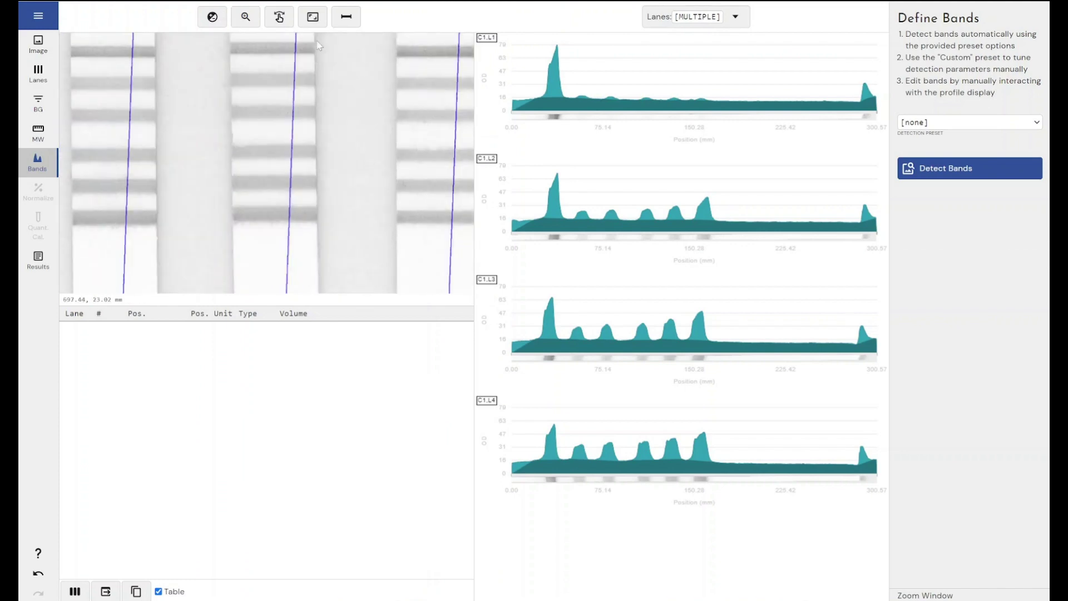
left_click(312, 17)
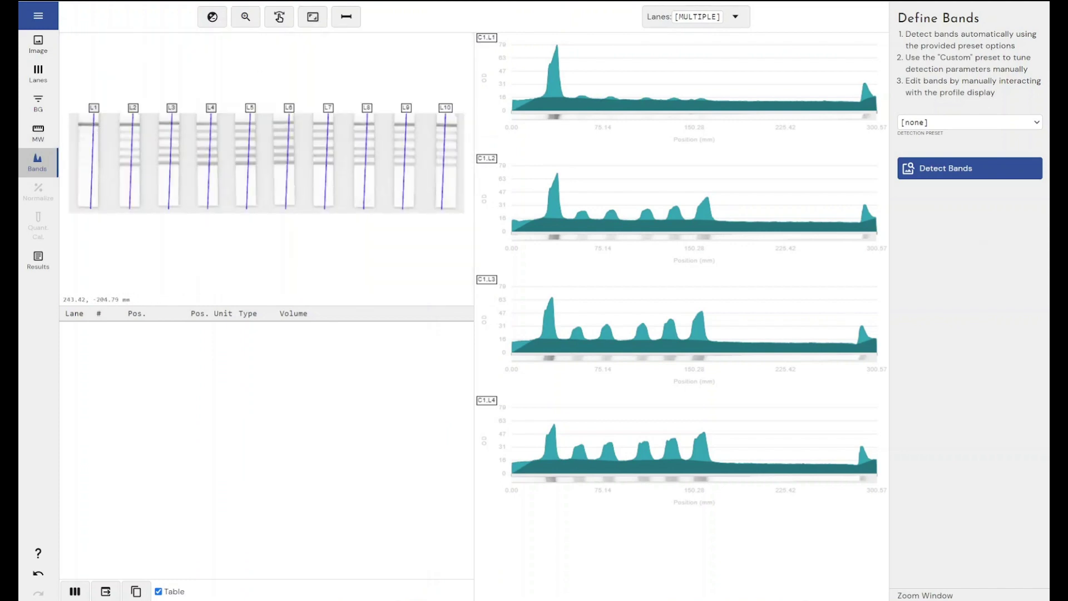
left_click(245, 16)
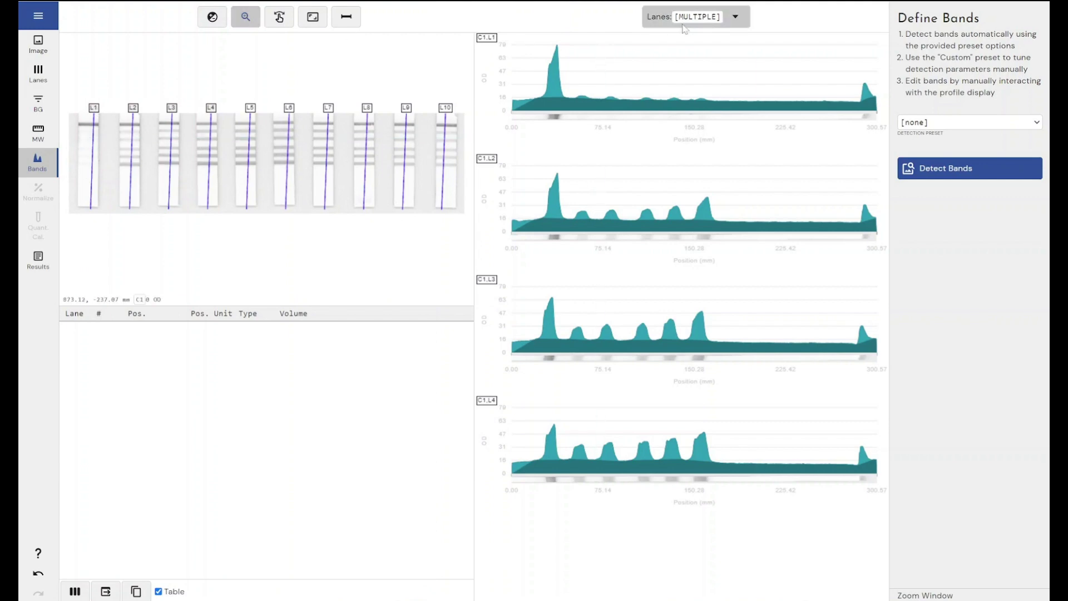
left_click(684, 26)
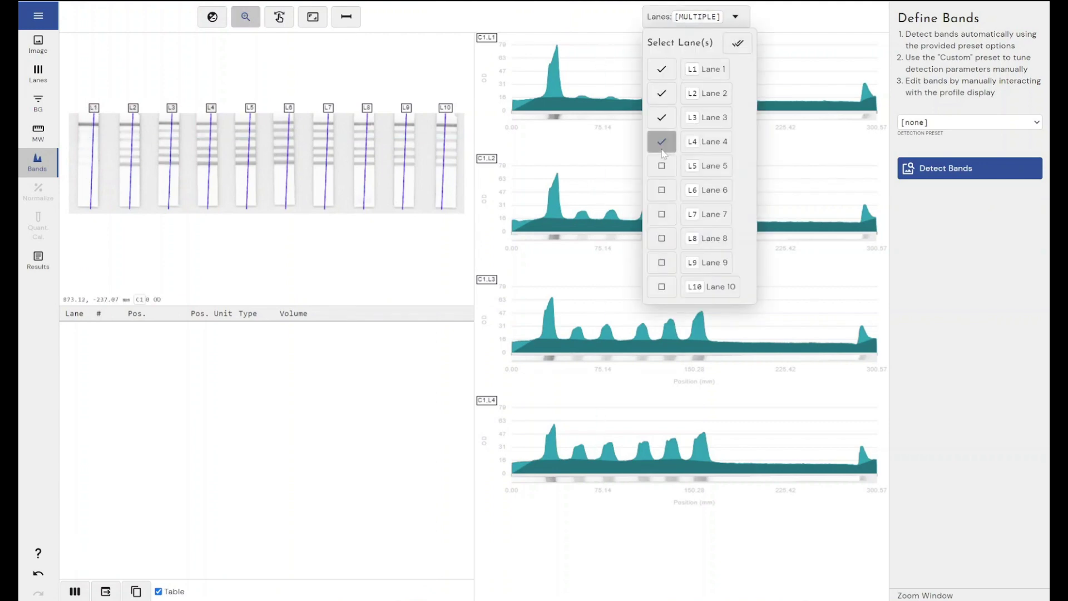
left_click(661, 148)
left_click(662, 118)
left_click(661, 93)
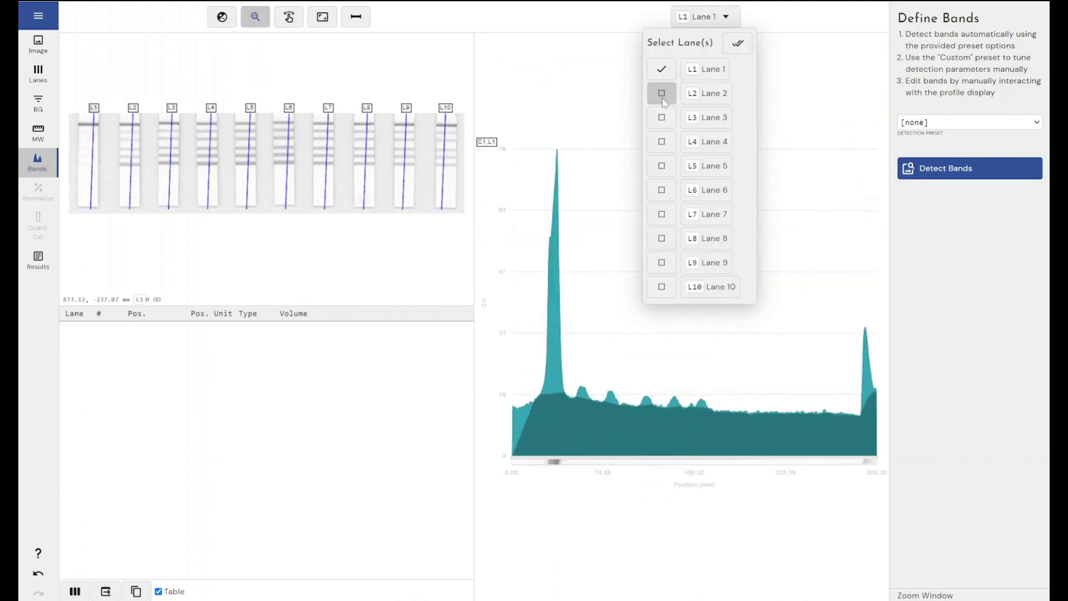
left_click(572, 50)
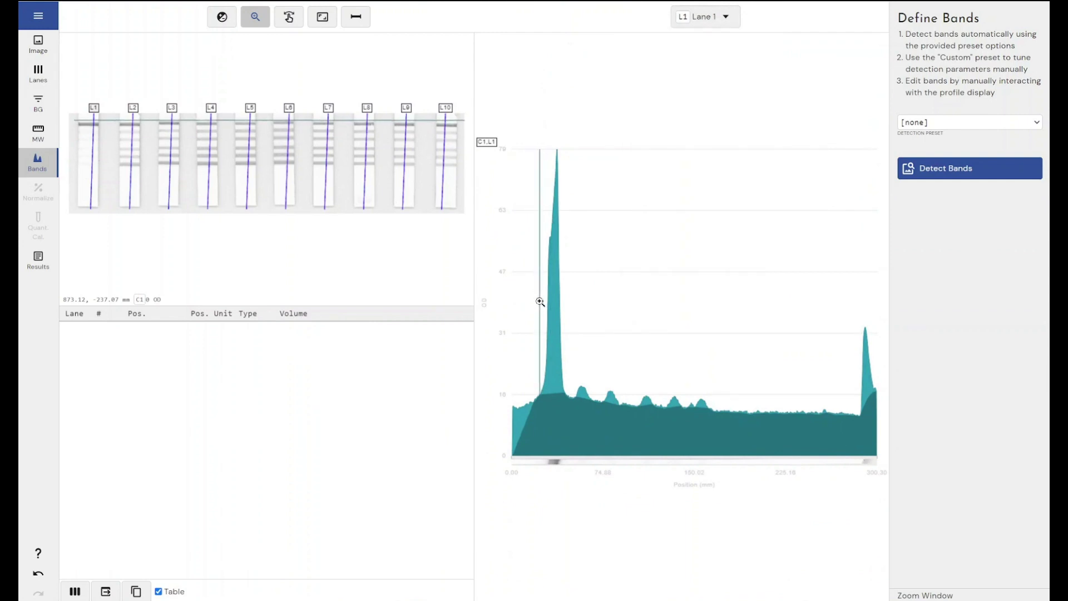
Mark six bands over Lane 1's peaks, spanning 37.31–155.57 mm, then show Lane 2
left_click(289, 17)
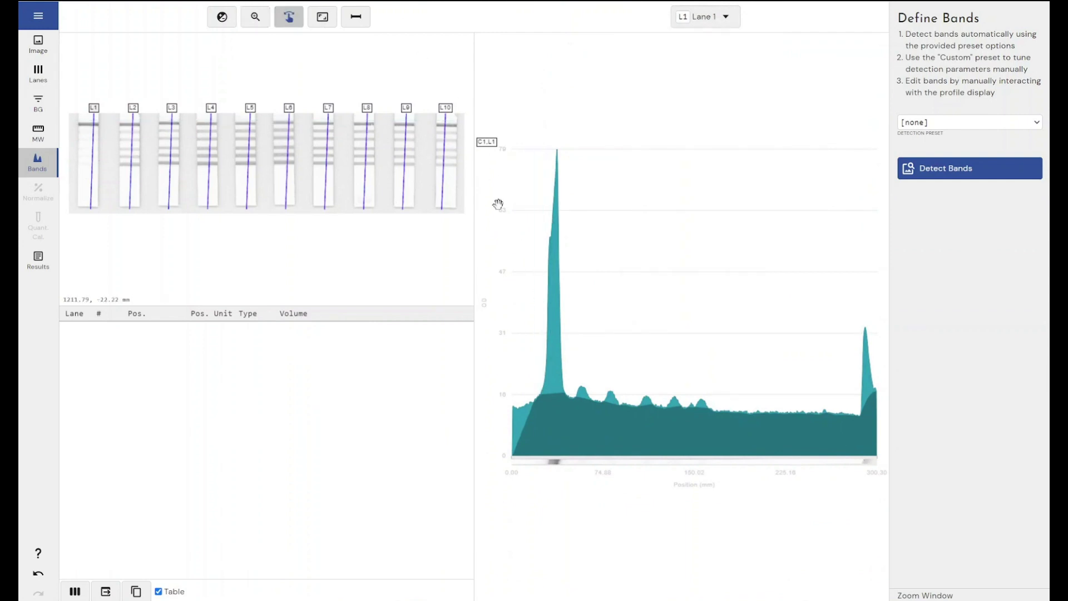
left_click_drag(544, 231, 583, 238)
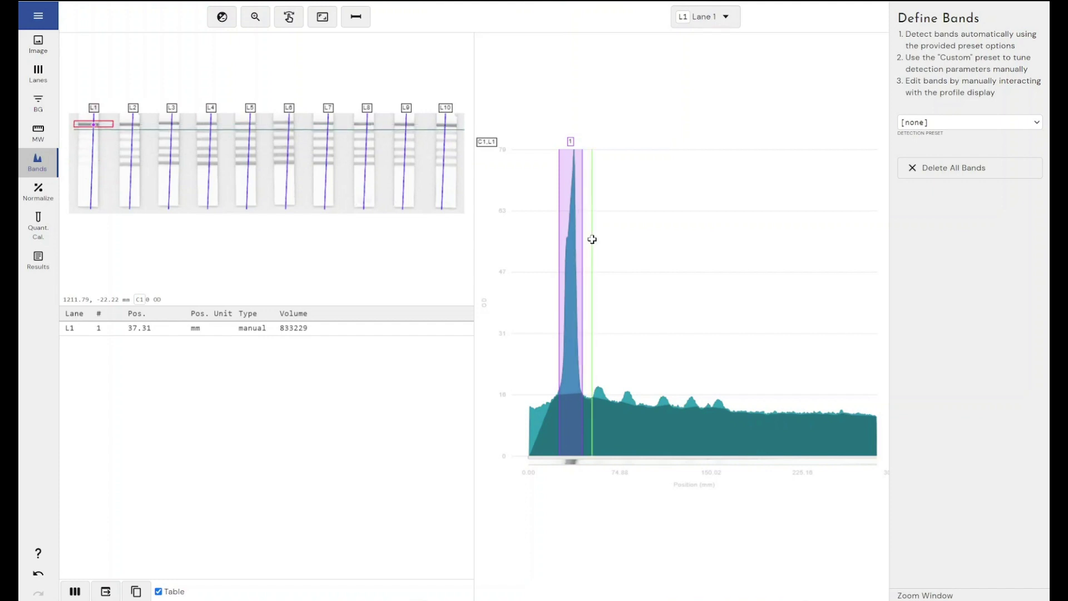
left_click_drag(591, 238, 725, 255)
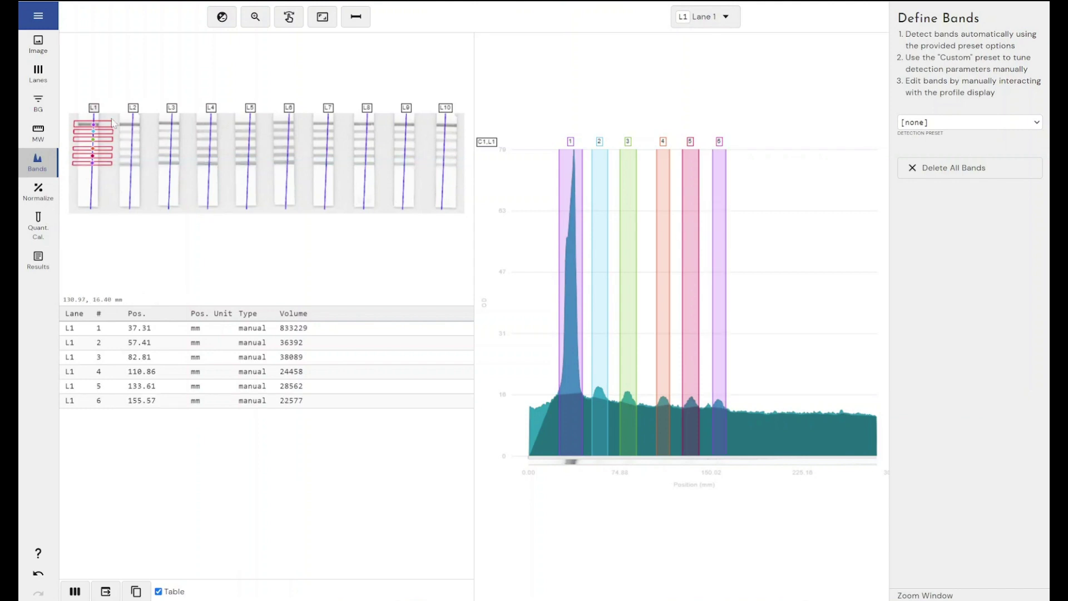
left_click(137, 115)
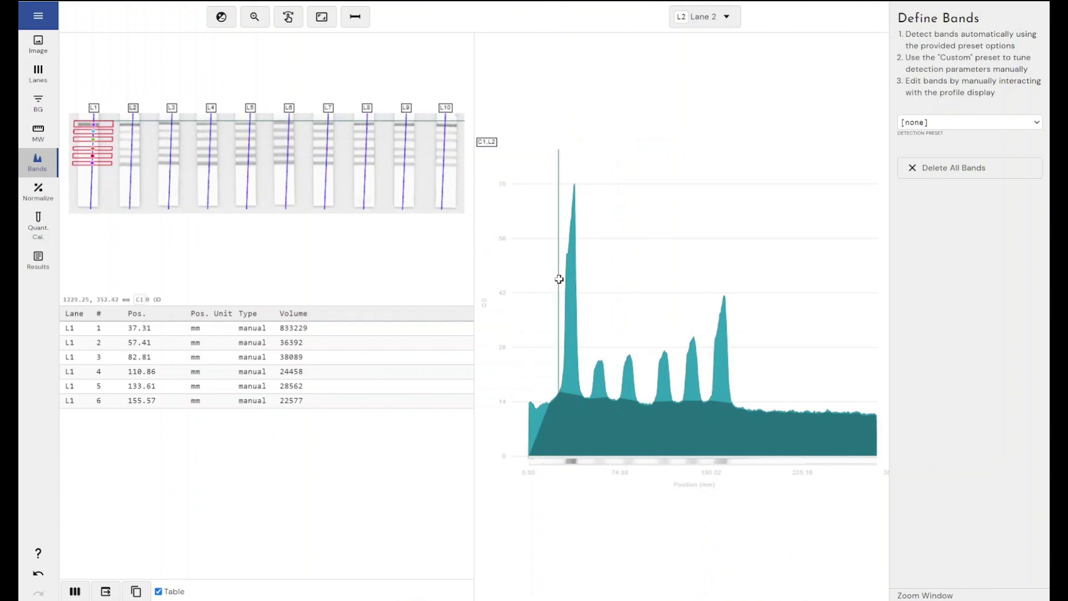
Mark six bands over Lane 2's peaks, spanning 37.84–161.40 mm
left_click_drag(559, 279, 730, 300)
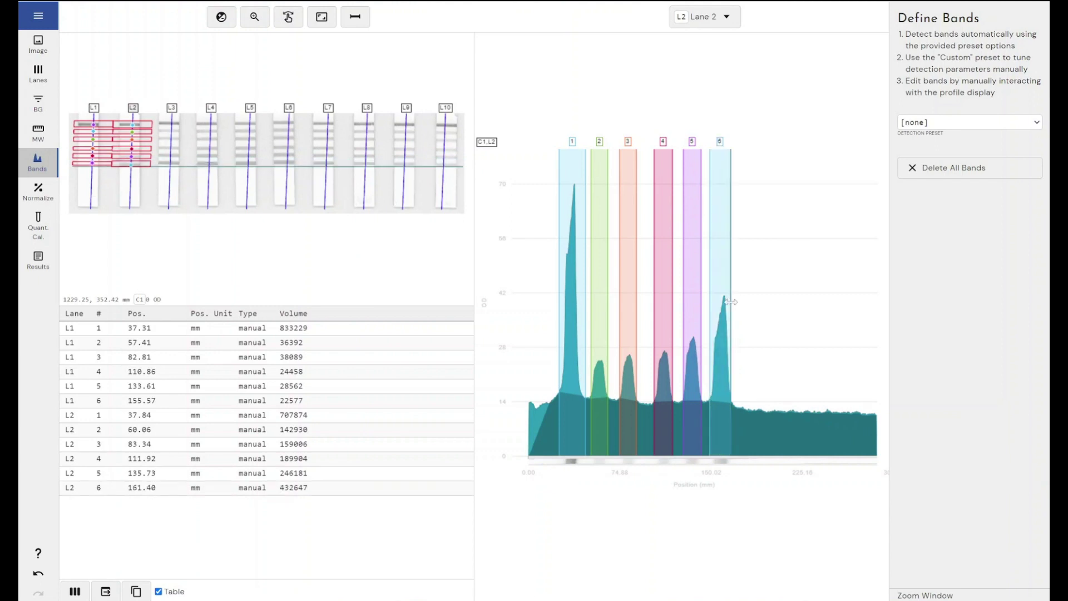
left_click(723, 17)
Show only Lane 3's profile and mark six bands over its peaks, 33.60–156.37 mm
left_click(688, 118)
left_click(688, 94)
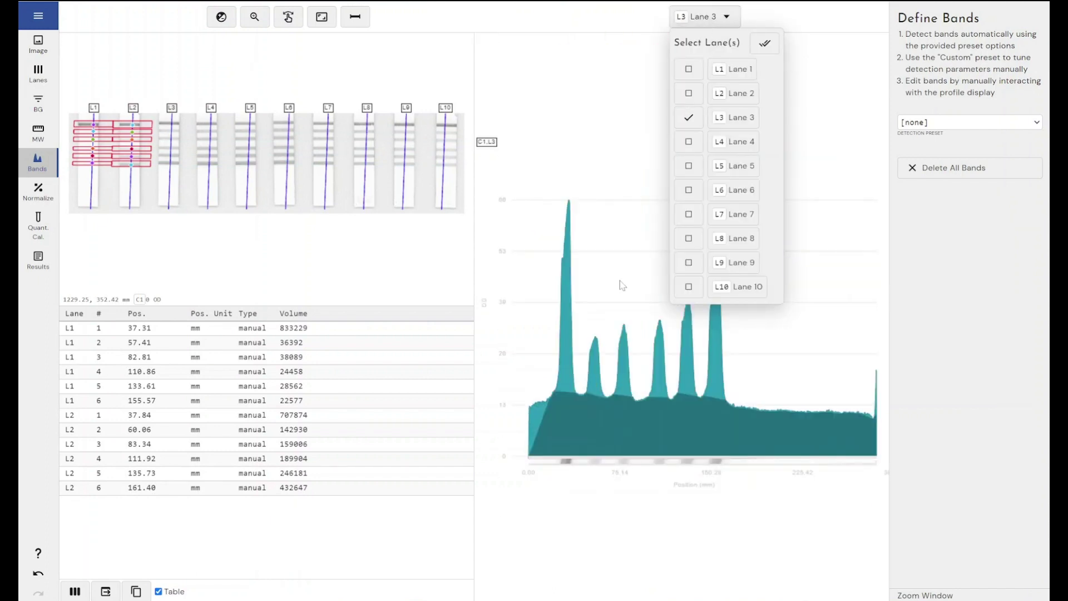
left_click(551, 286)
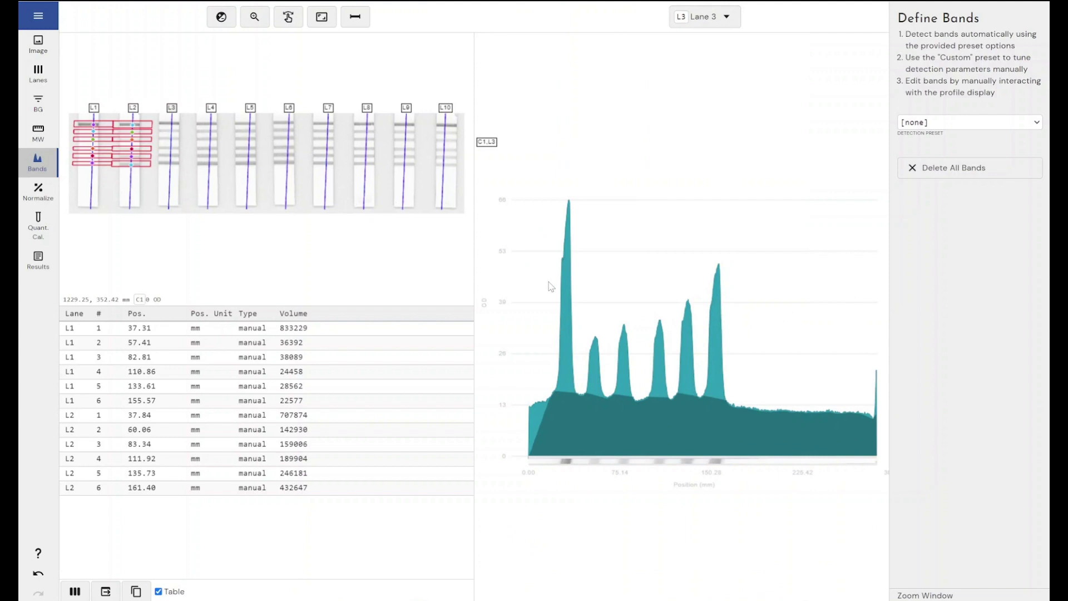
left_click_drag(554, 285, 725, 306)
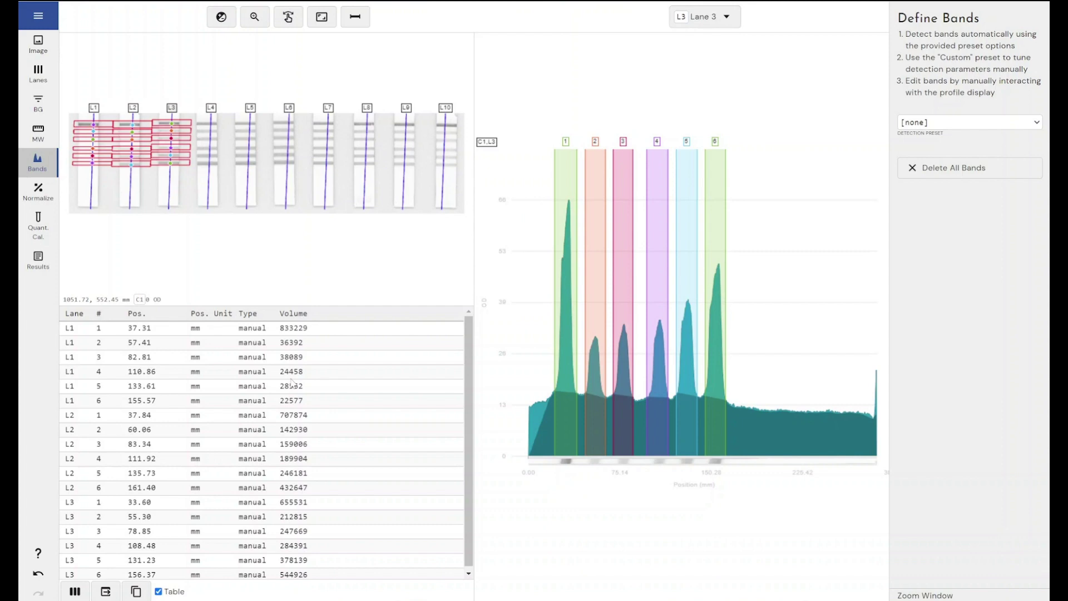
left_click(37, 189)
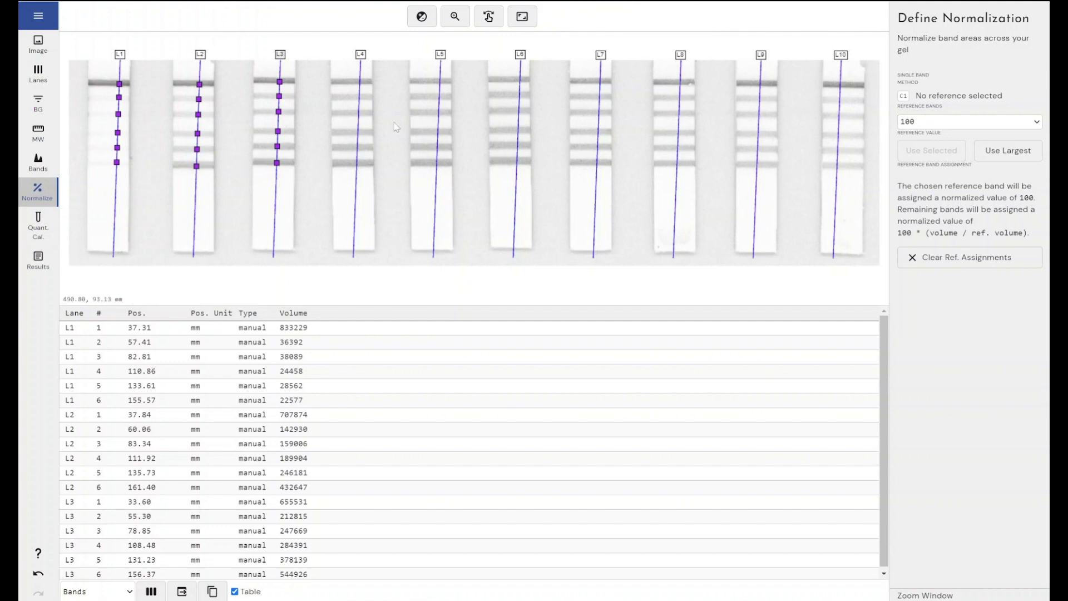
Set Lane 3 Band 1 as the 100 normalization reference and add the Normalized Volume column
left_click(280, 82)
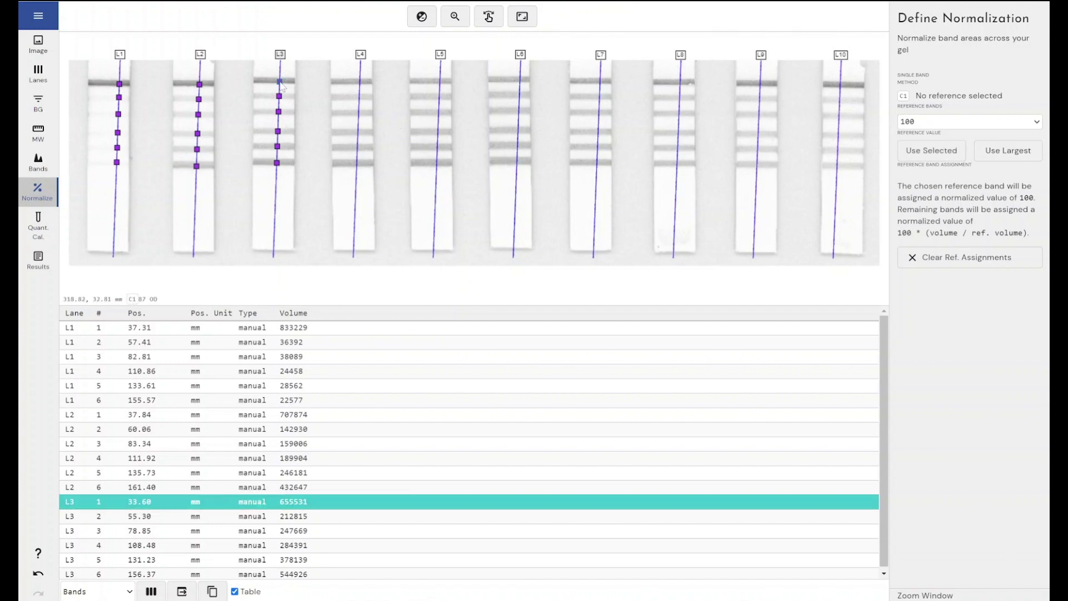
left_click(938, 151)
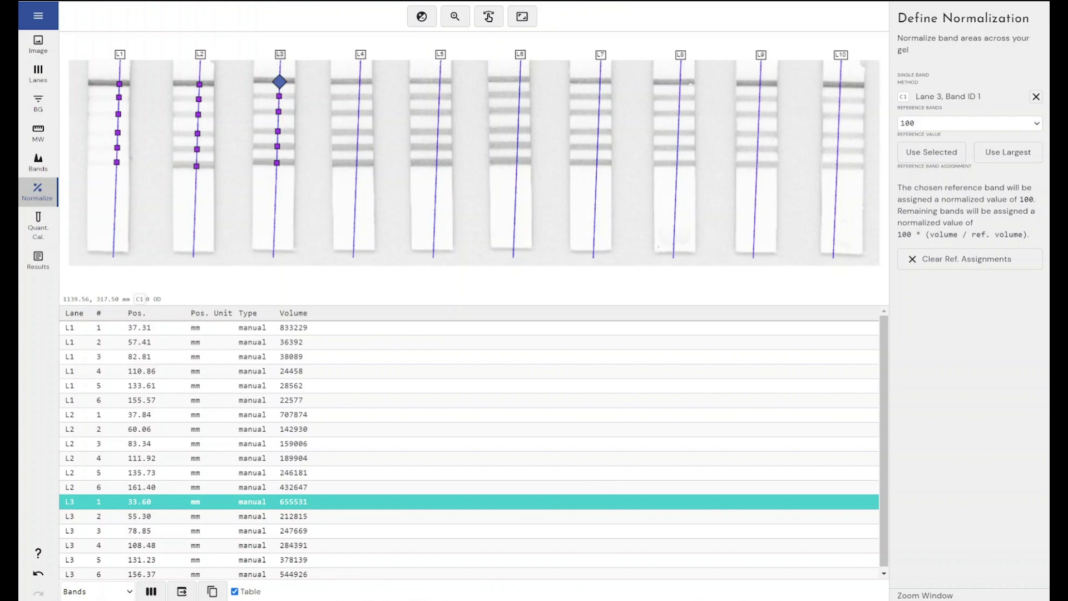
left_click(151, 591)
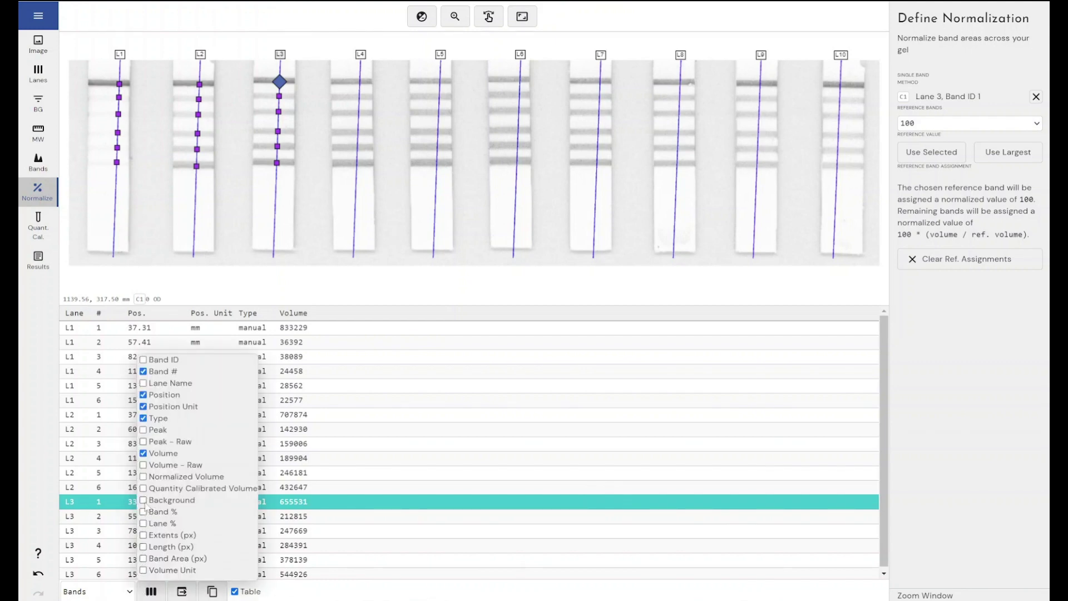
left_click(143, 476)
left_click(426, 418)
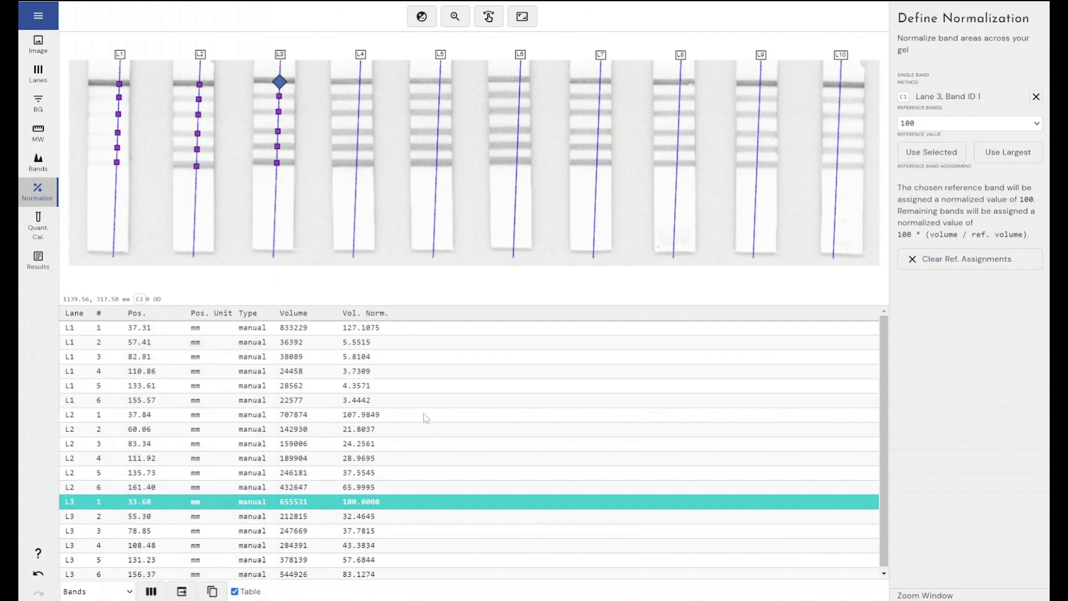
left_click(370, 517)
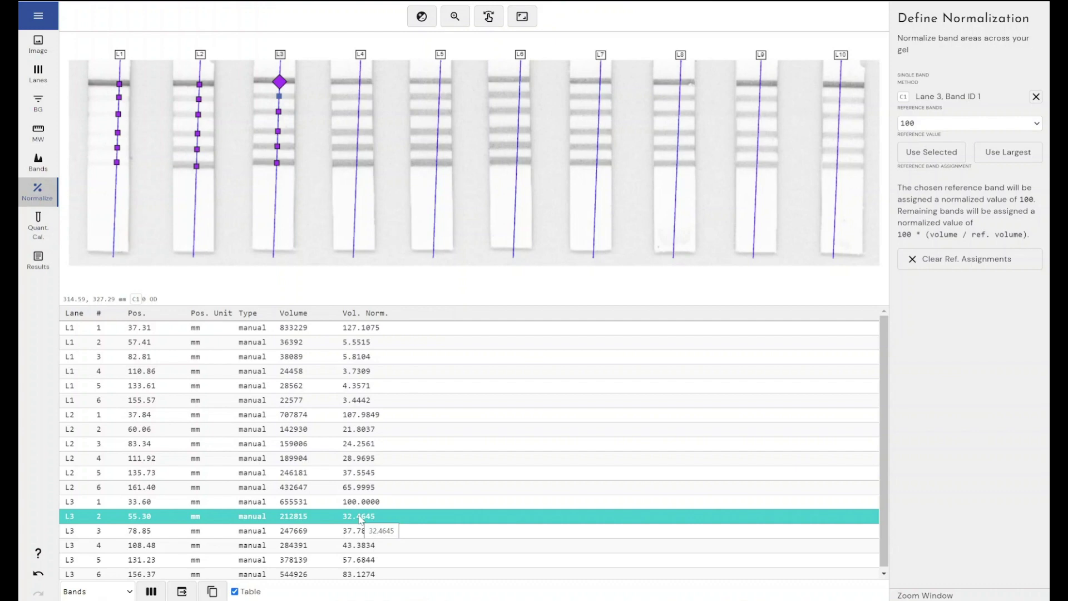
Review the normalized volumes of Lane 3 bands 3 through 6 in the table
left_click(356, 535)
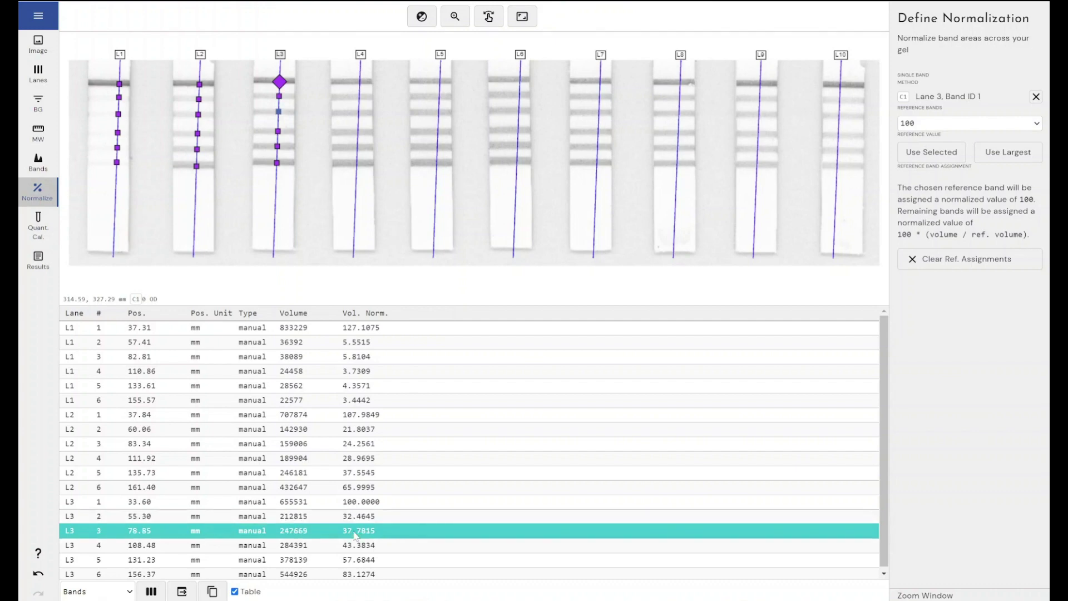
left_click(357, 547)
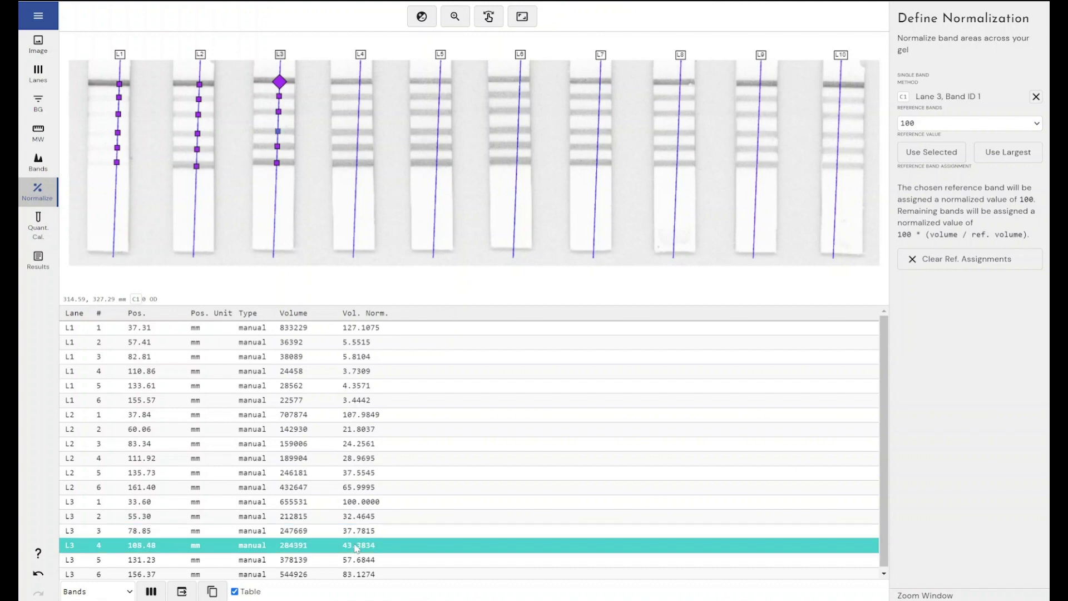
left_click(357, 561)
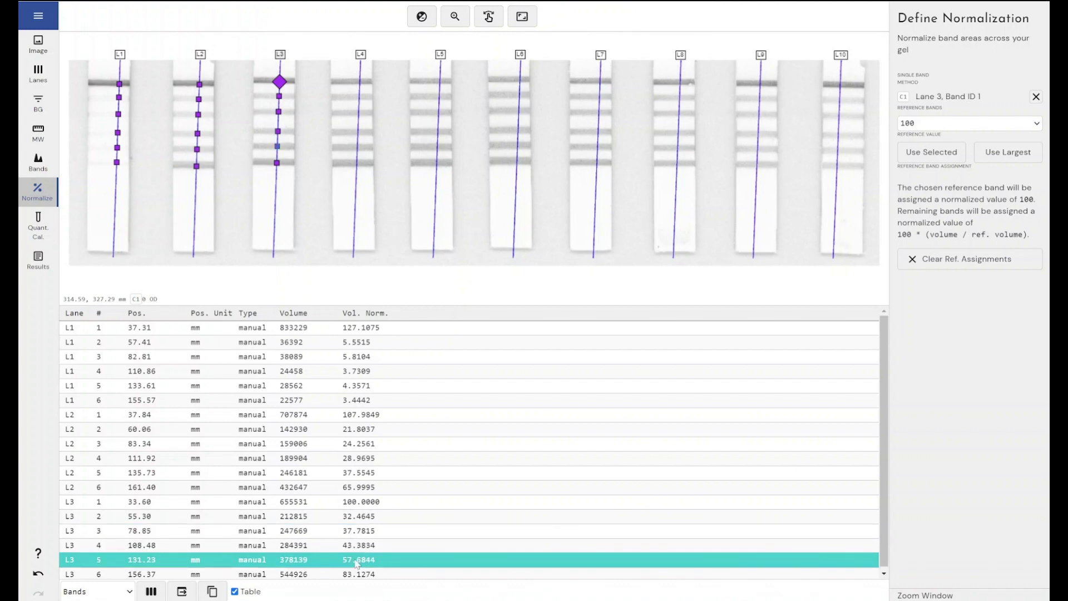
left_click(356, 573)
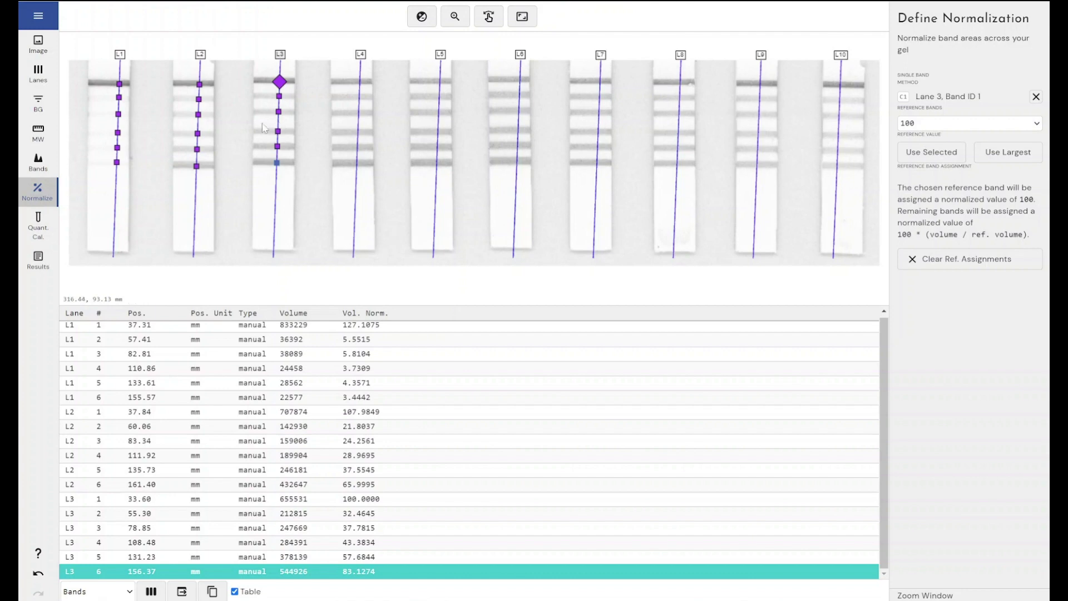
left_click(35, 221)
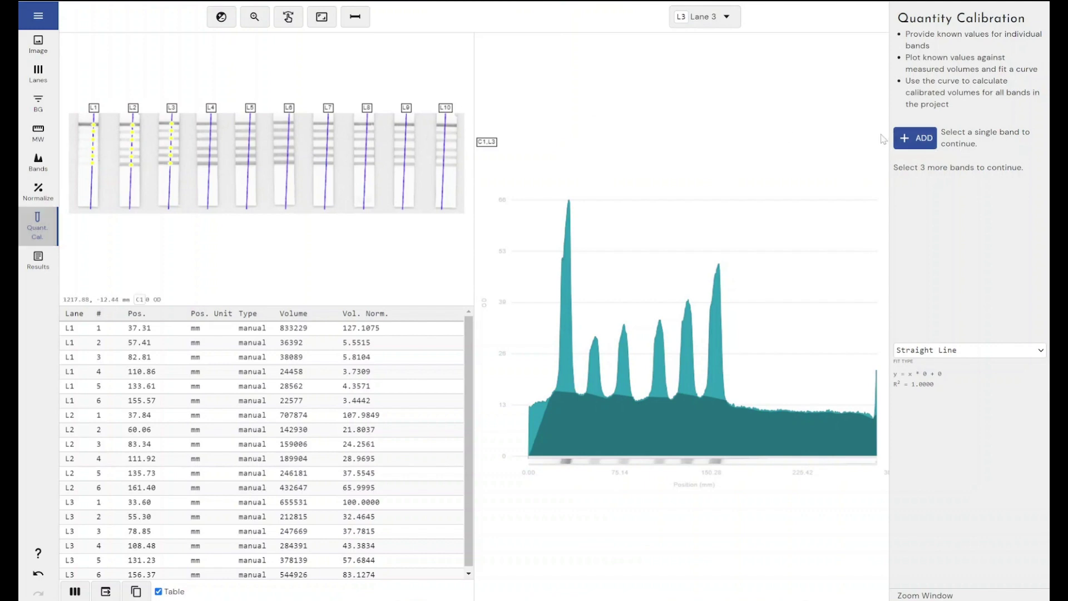
Add Lane 3's top band to the calibration with known value 100
left_click(172, 124)
left_click(171, 138)
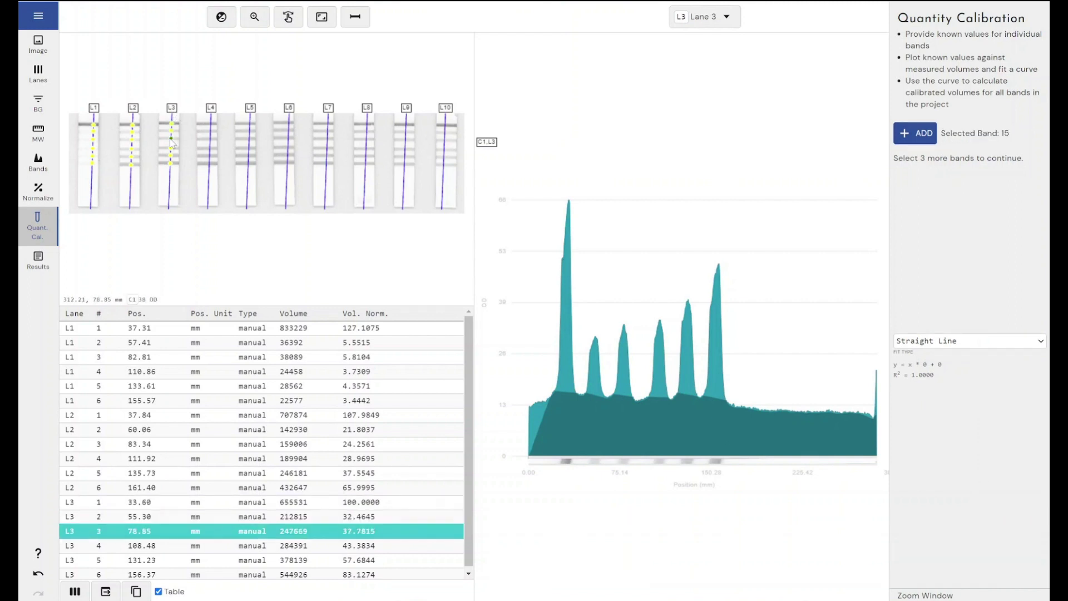
left_click(172, 124)
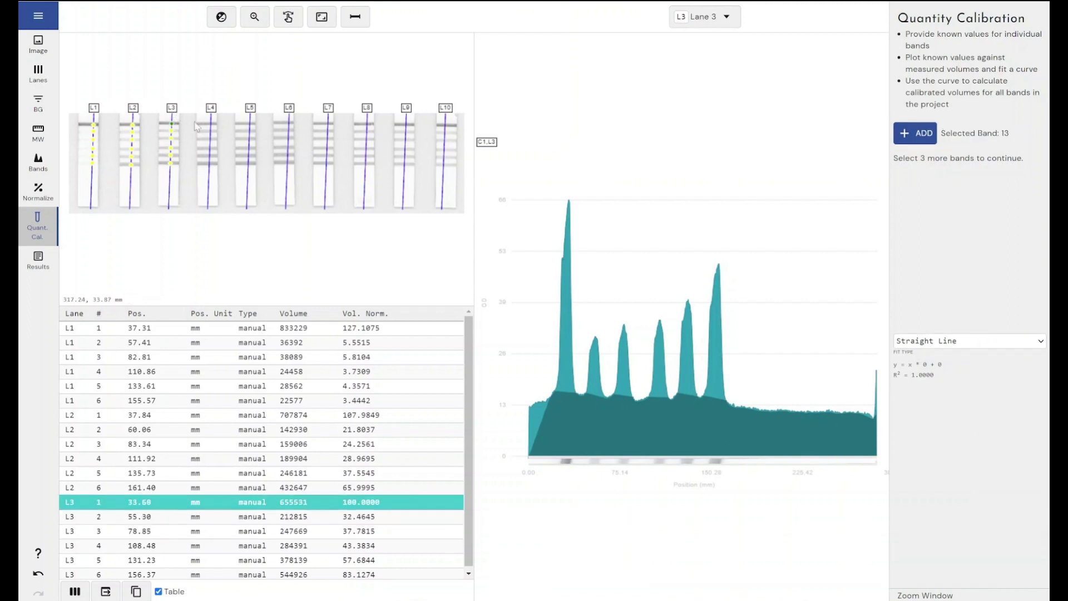
left_click(915, 133)
type("1")
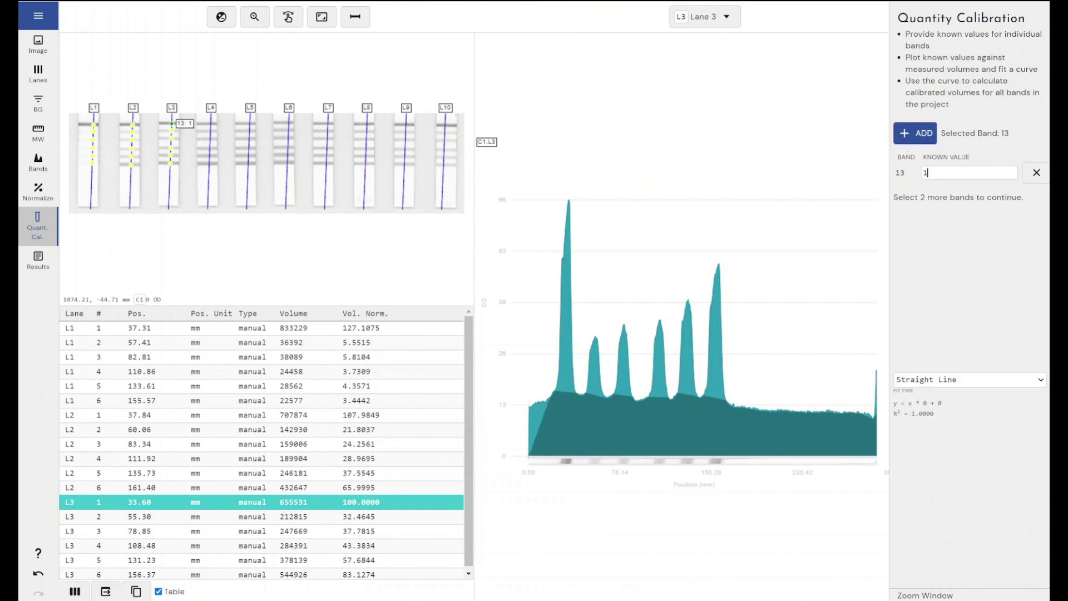
type("00")
Add Lane 3's second band with known value 50 and select the third band
left_click(923, 132)
type("10")
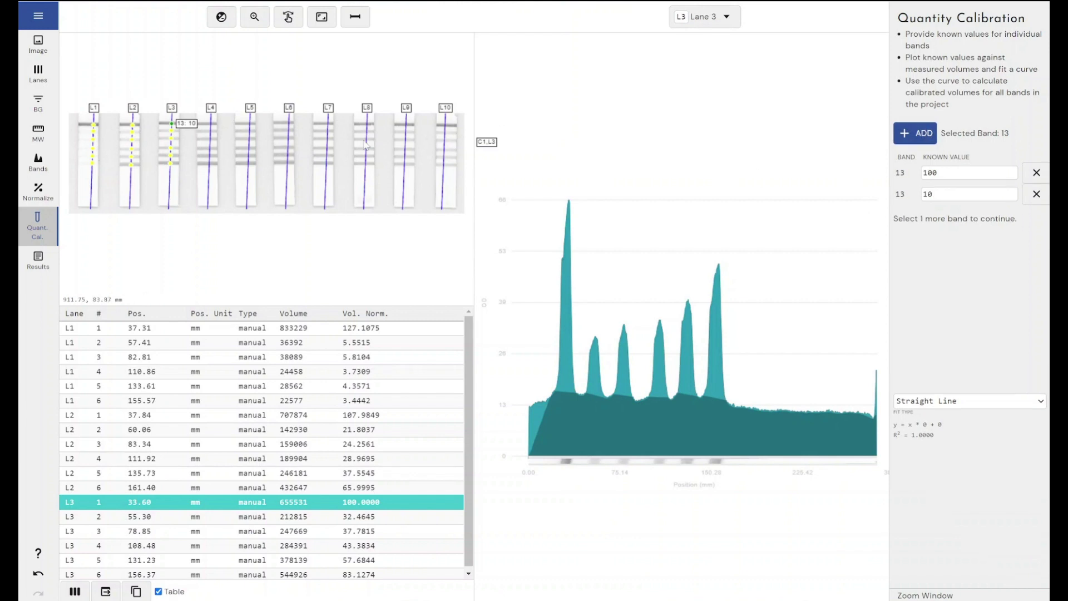
left_click(172, 131)
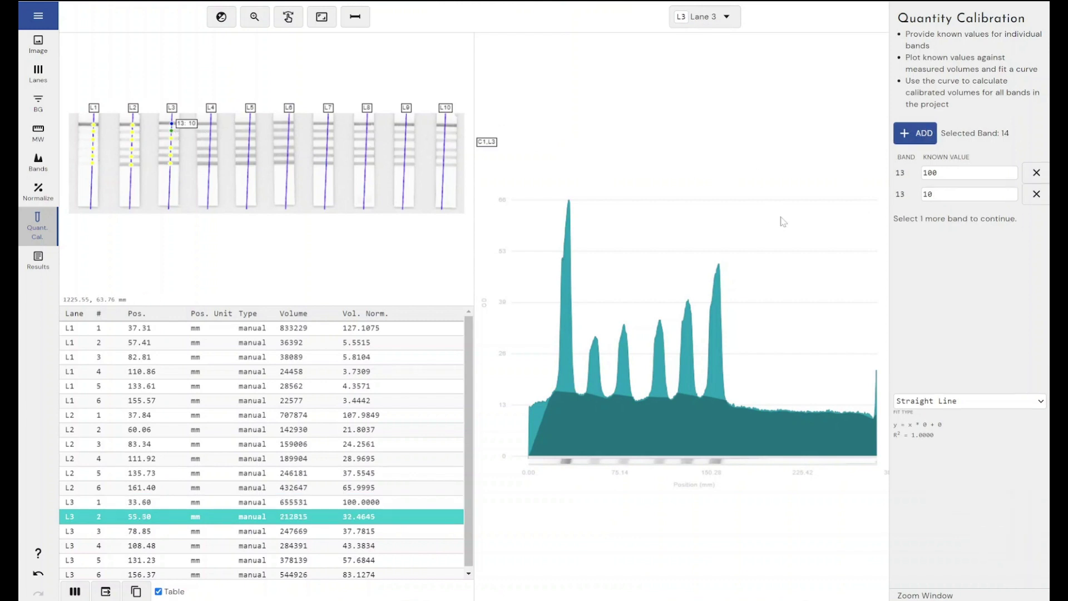
type("50")
left_click(917, 134)
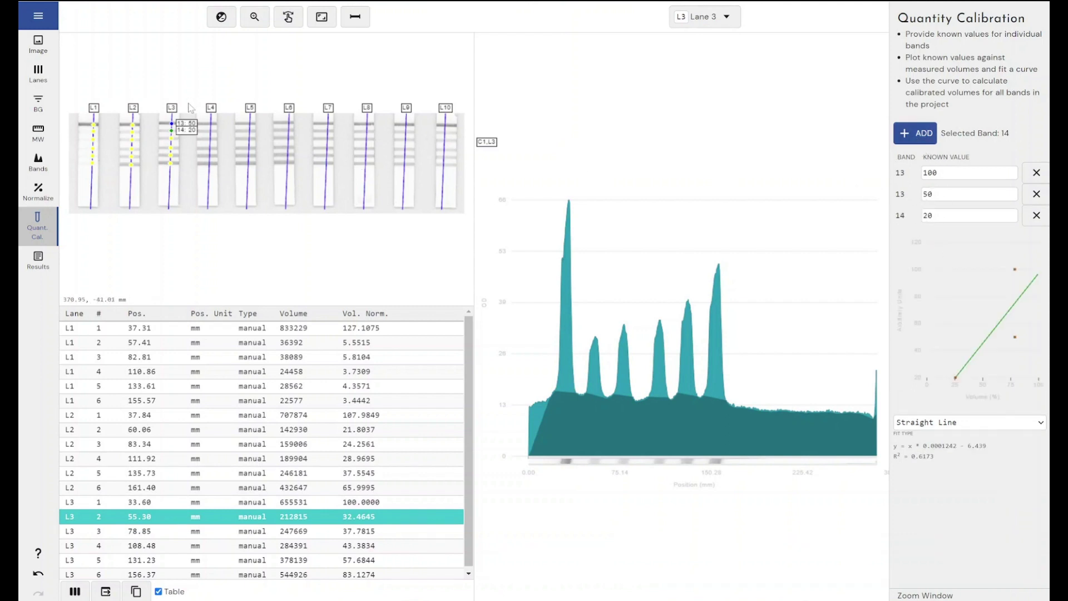
left_click(172, 137)
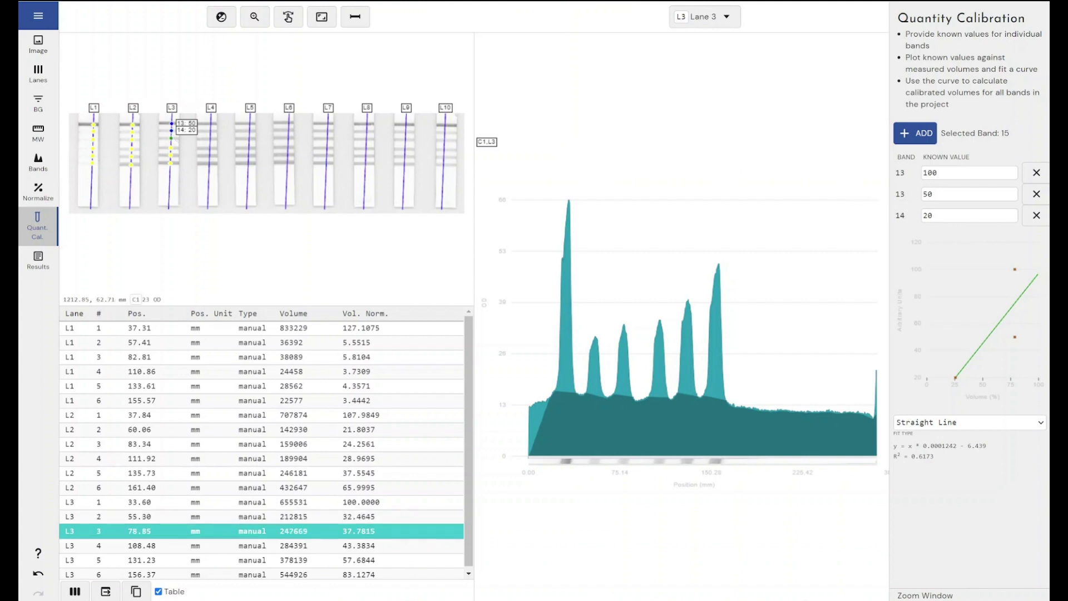
left_click(957, 424)
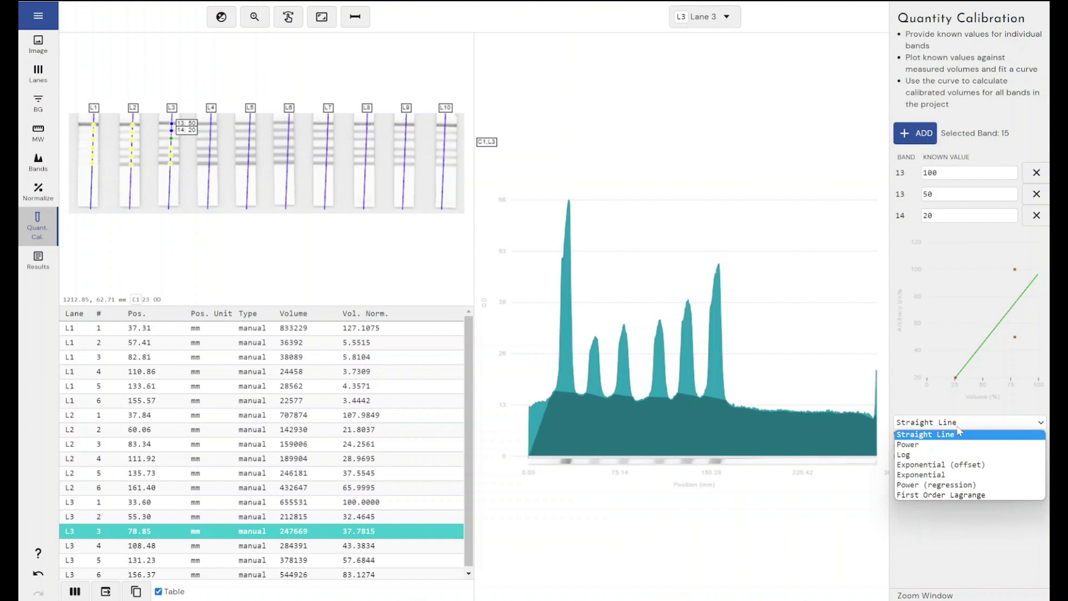
left_click(952, 445)
left_click(954, 424)
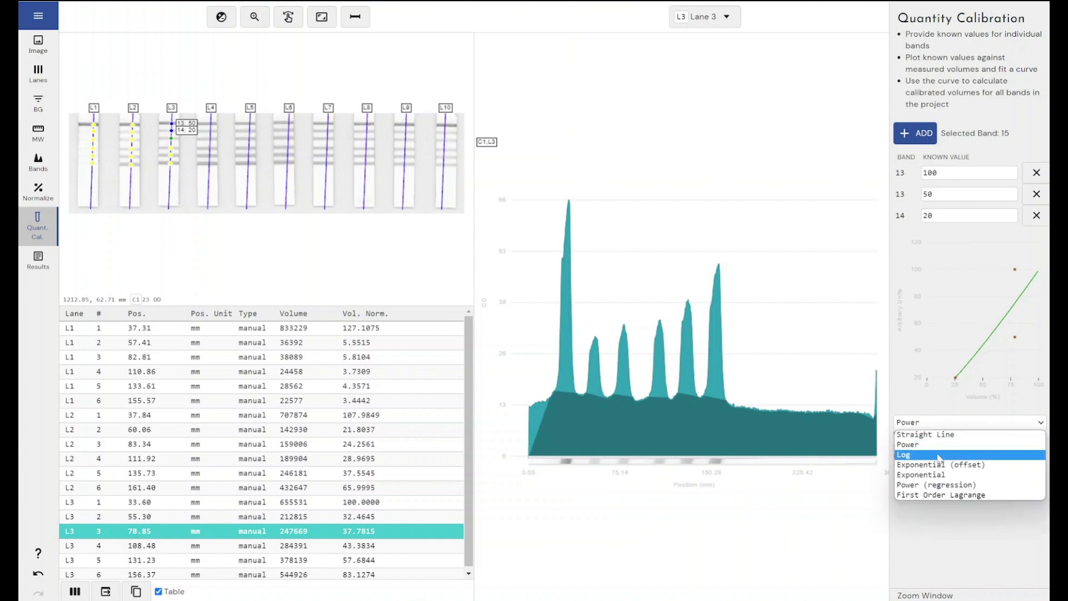
left_click(939, 454)
left_click(953, 424)
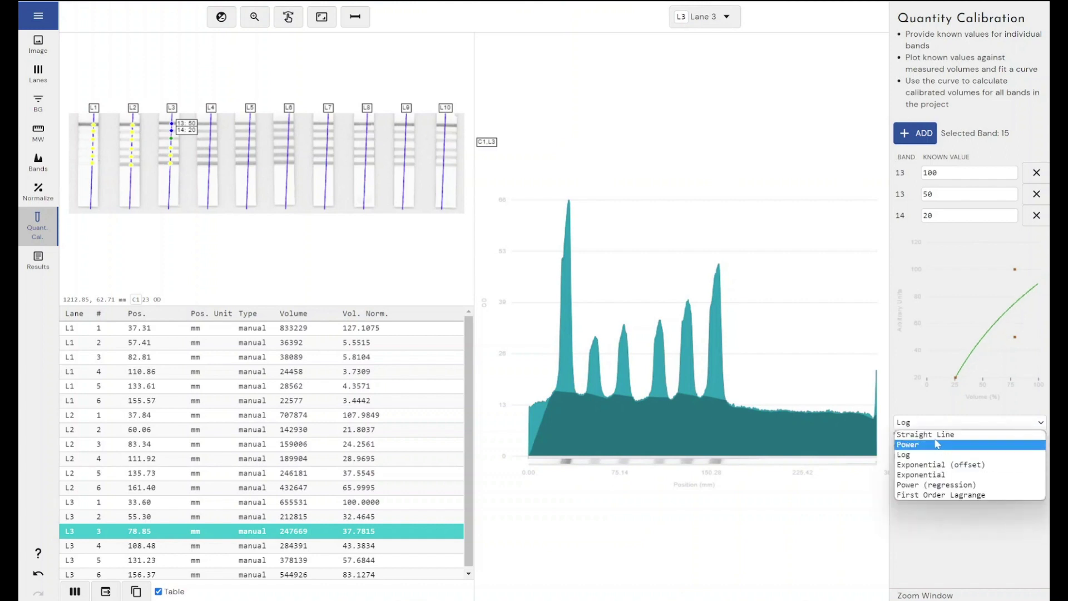
left_click(936, 434)
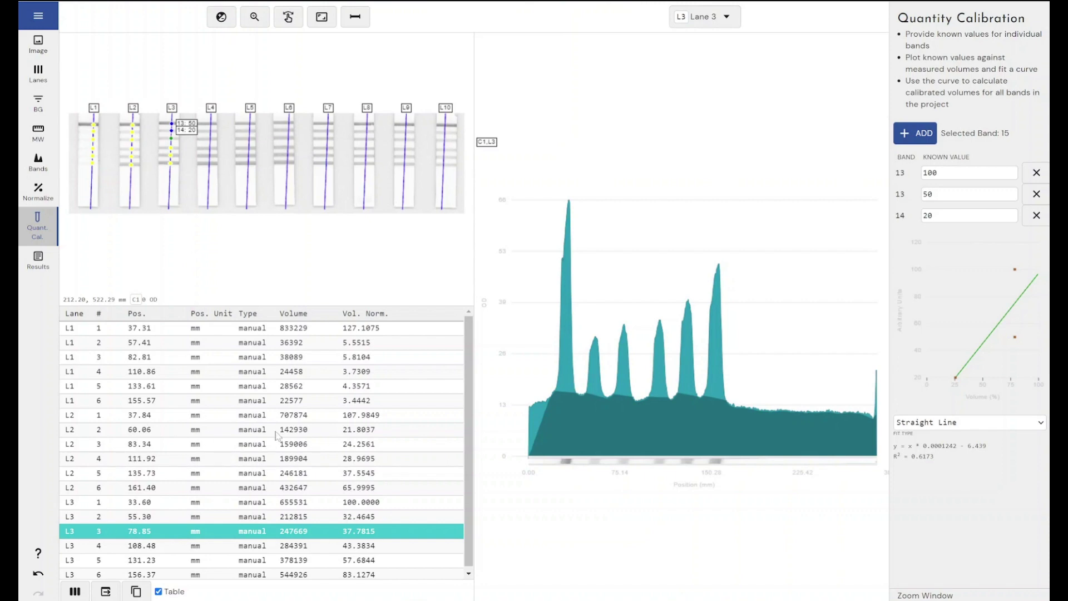
Show the Background, Extents (px) and Length (px) columns in the band table
left_click(78, 593)
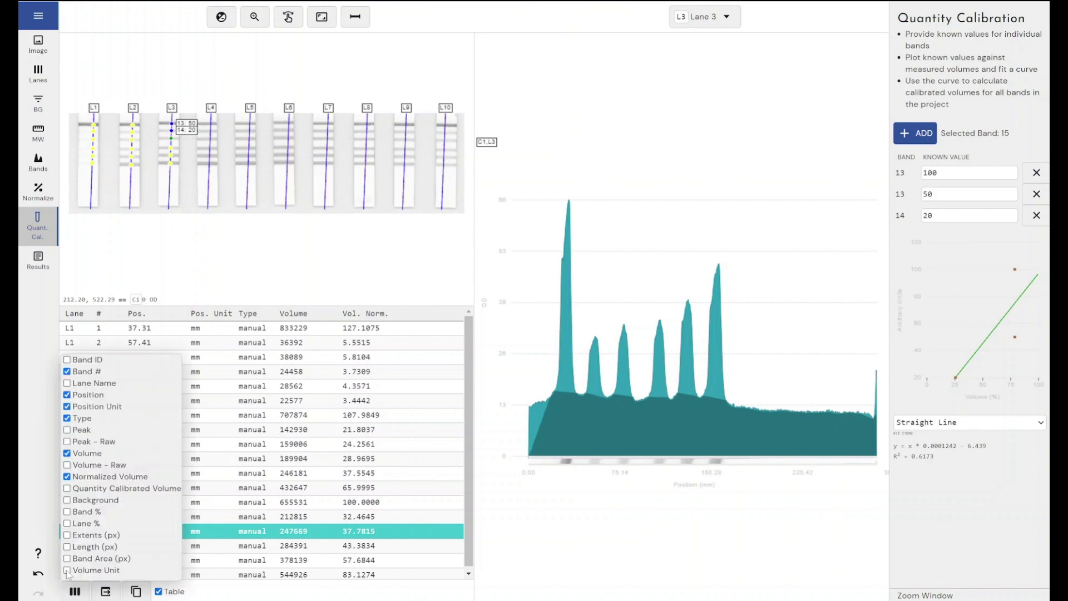
left_click(67, 499)
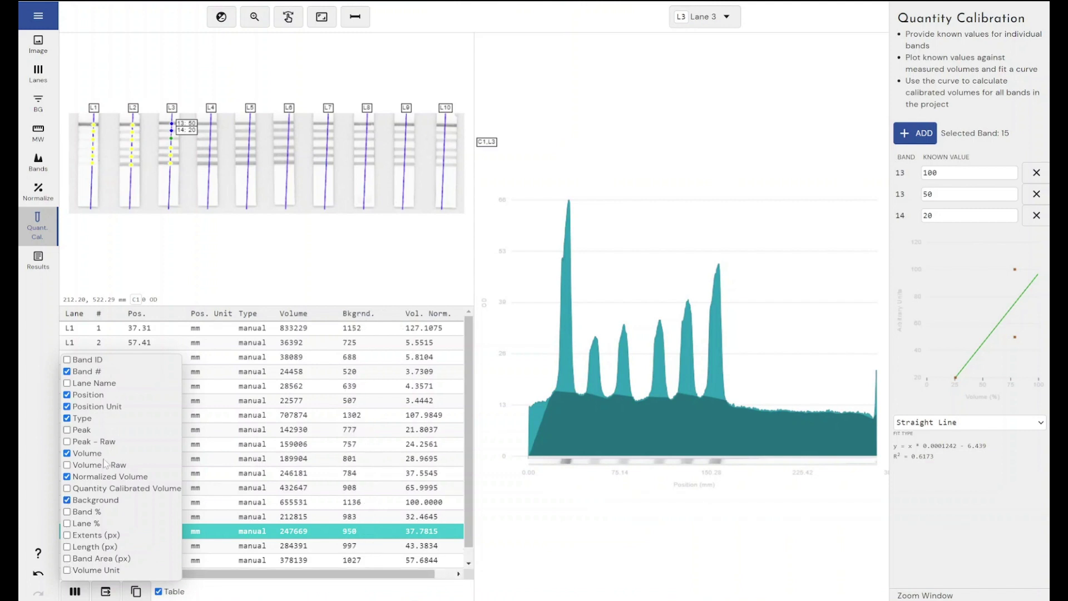
left_click(67, 535)
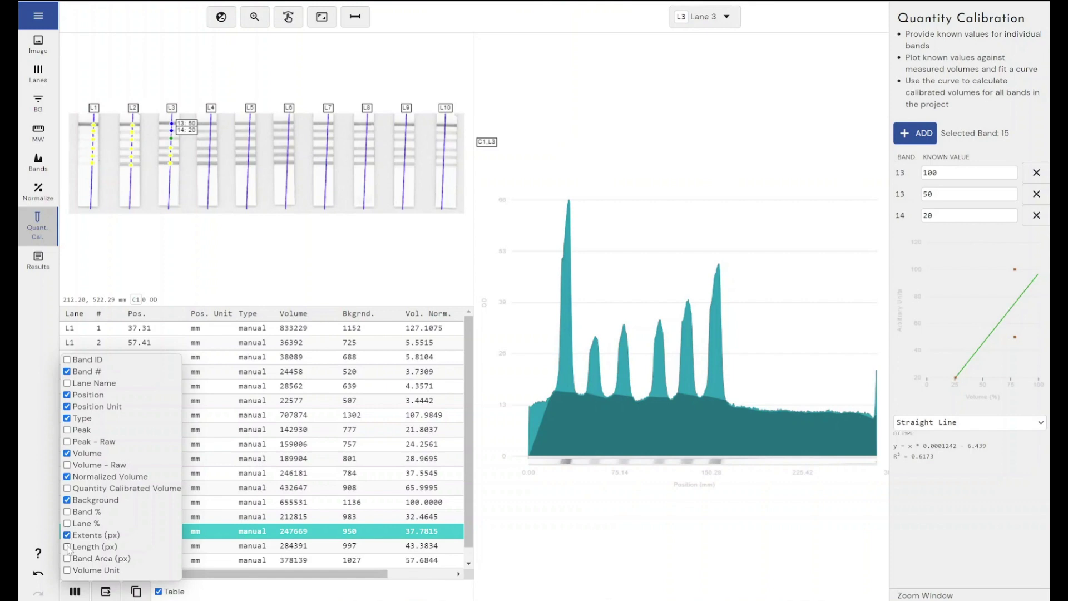
left_click(67, 547)
left_click(241, 581)
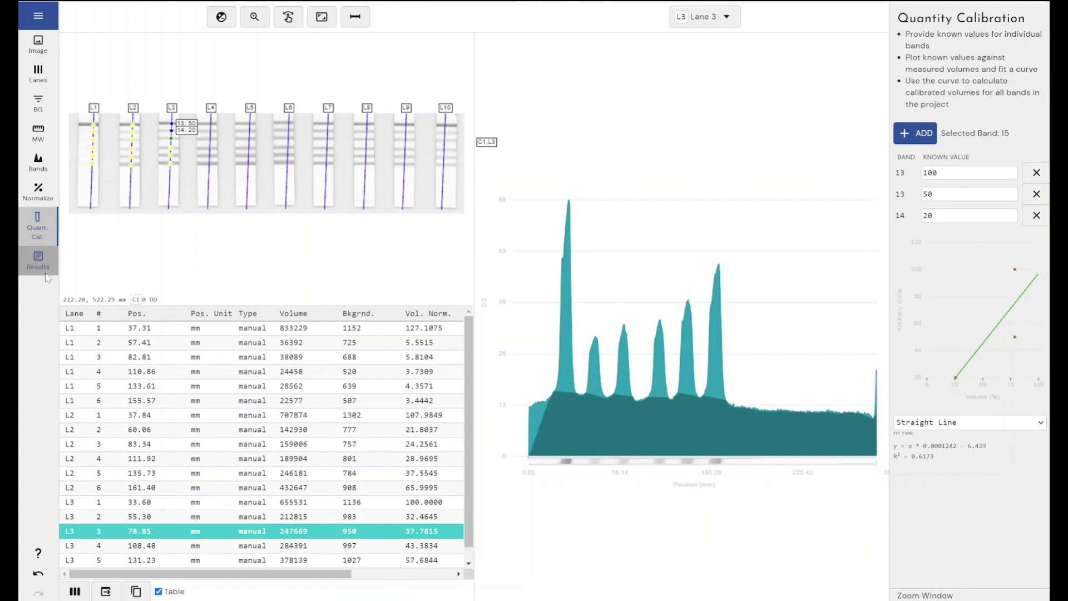
Switch to the Results page to view lane 3's band and lane tables
left_click(38, 261)
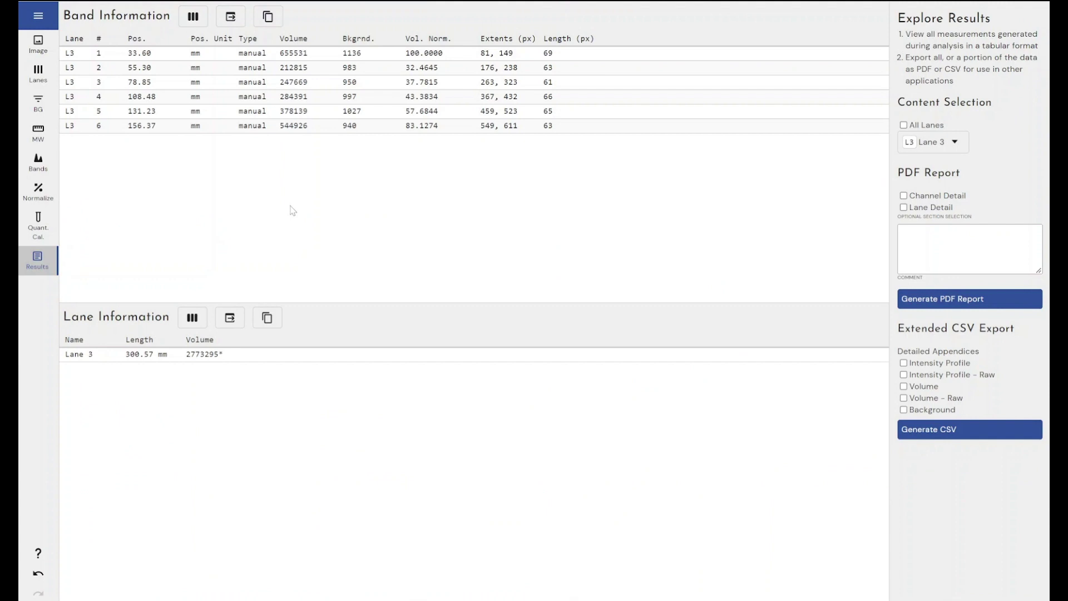